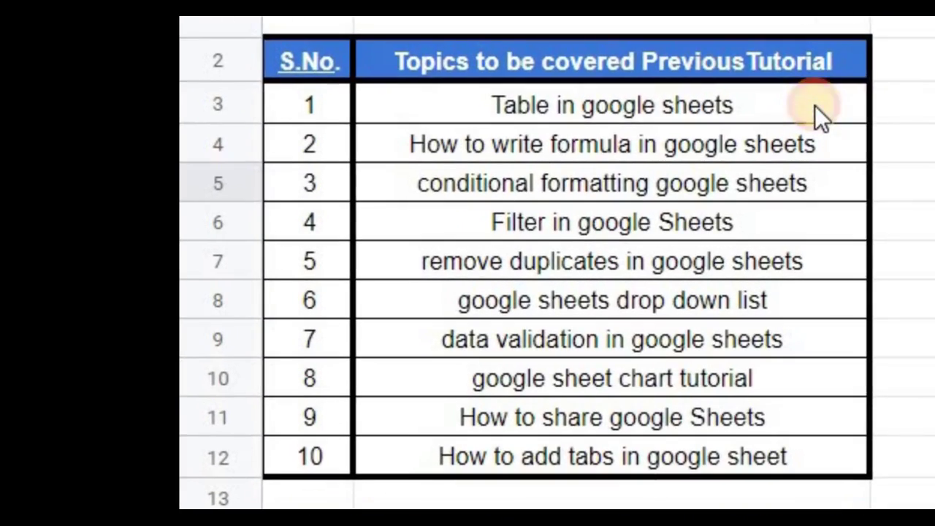
Walk through the tutorial topic list: tables, formulas, conditional formatting, filters, duplicates, drop-downs, validation, charts, sharing and tabs.
left_click(734, 142)
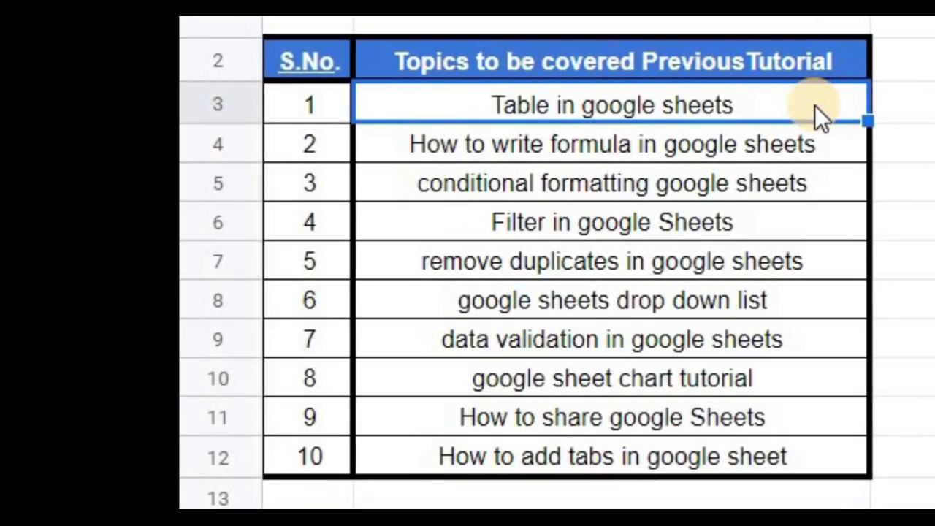
left_click(816, 140)
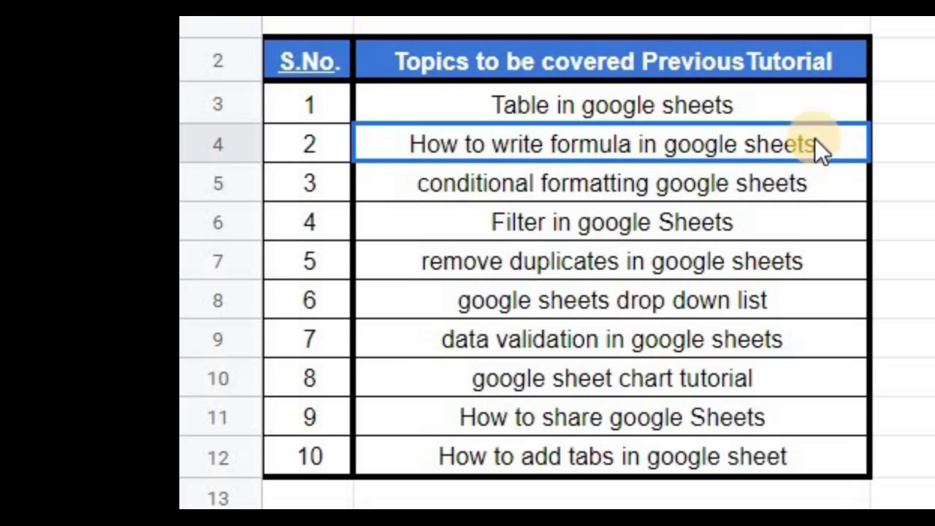
left_click(805, 192)
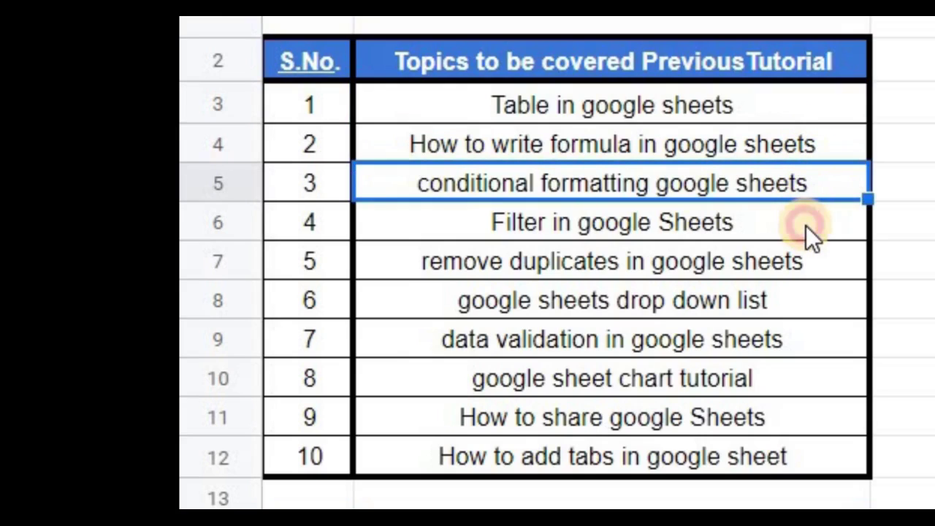
left_click(806, 226)
left_click(813, 258)
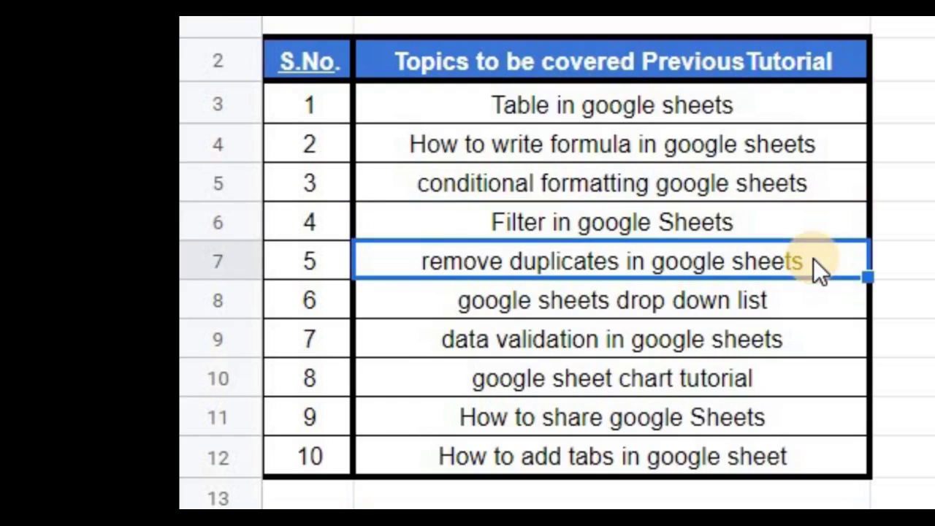
left_click(807, 299)
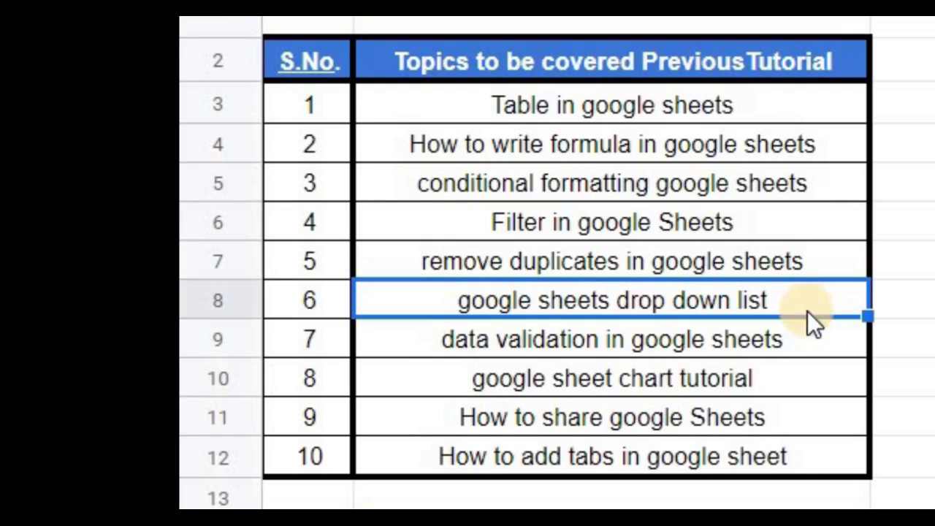
left_click(807, 340)
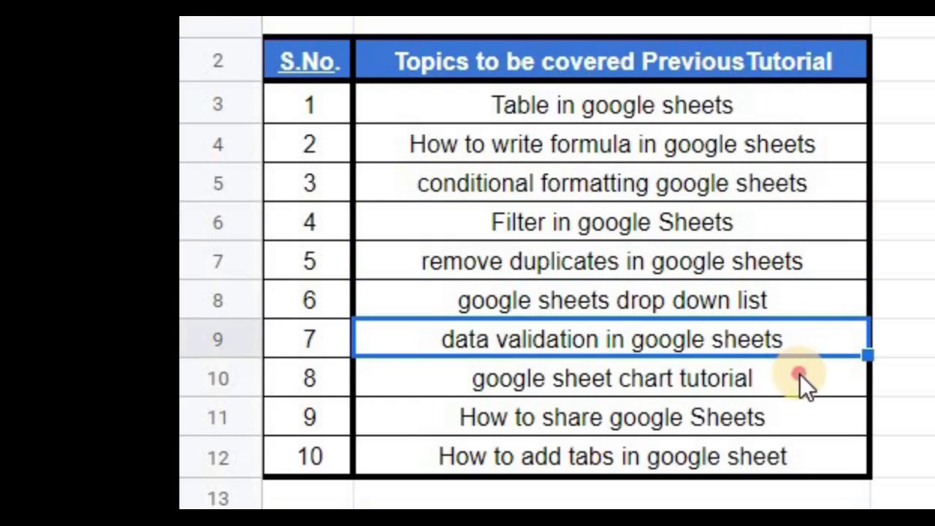
left_click(800, 374)
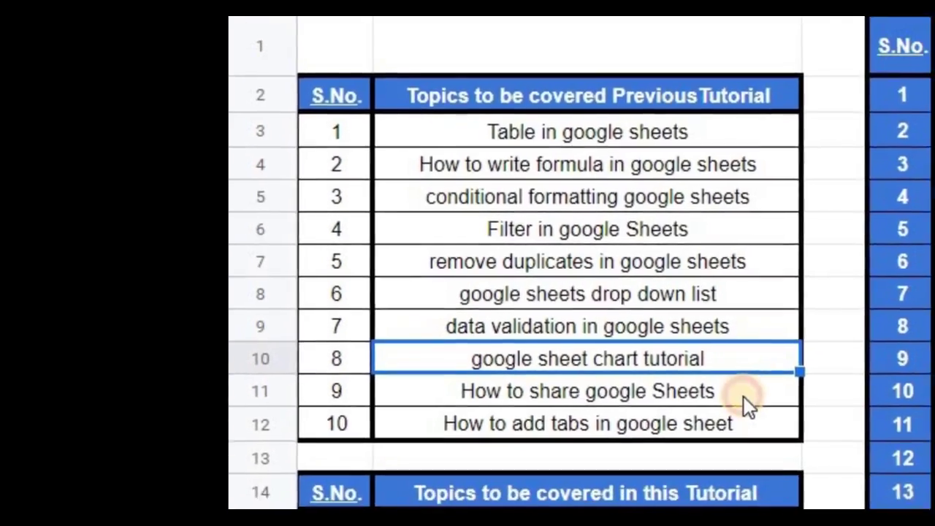
left_click(744, 397)
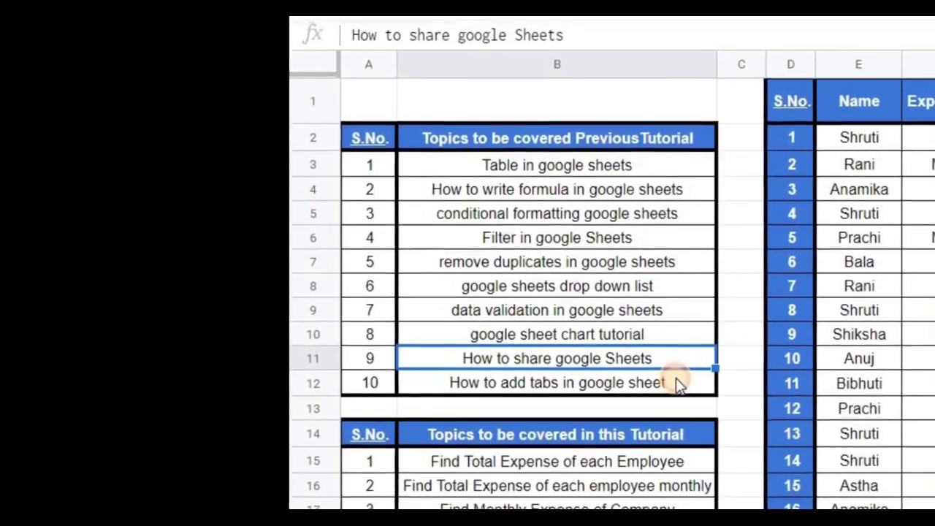
left_click(655, 371)
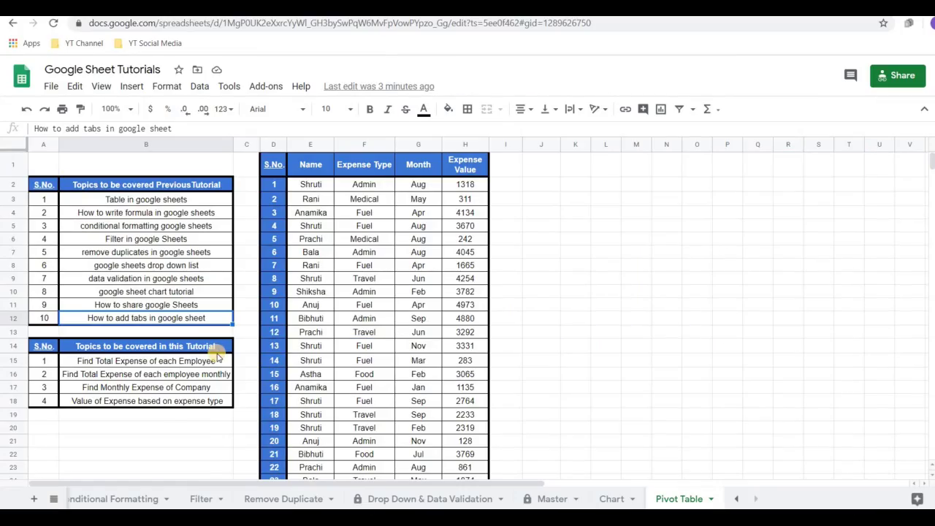
left_click(217, 357)
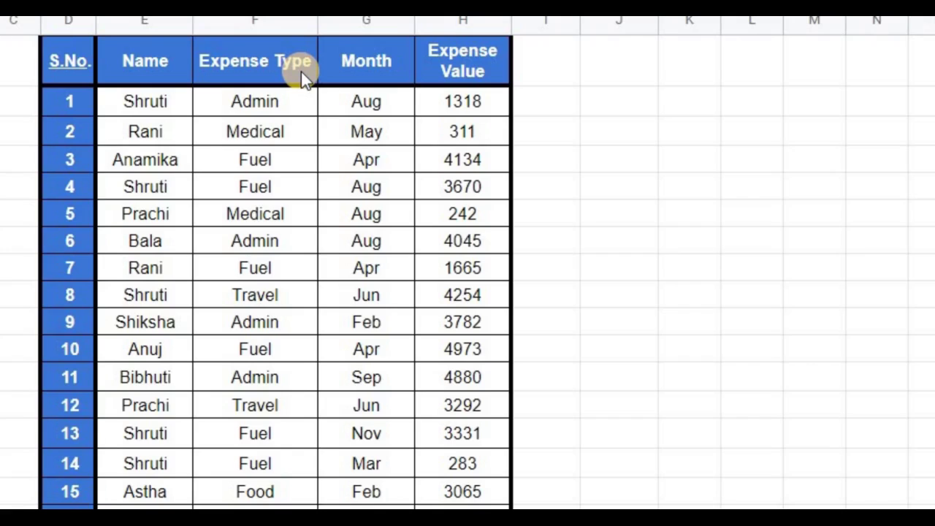
Point out the Month and Expense Value columns and the per-employee monthly and expense-type topics.
left_click(374, 68)
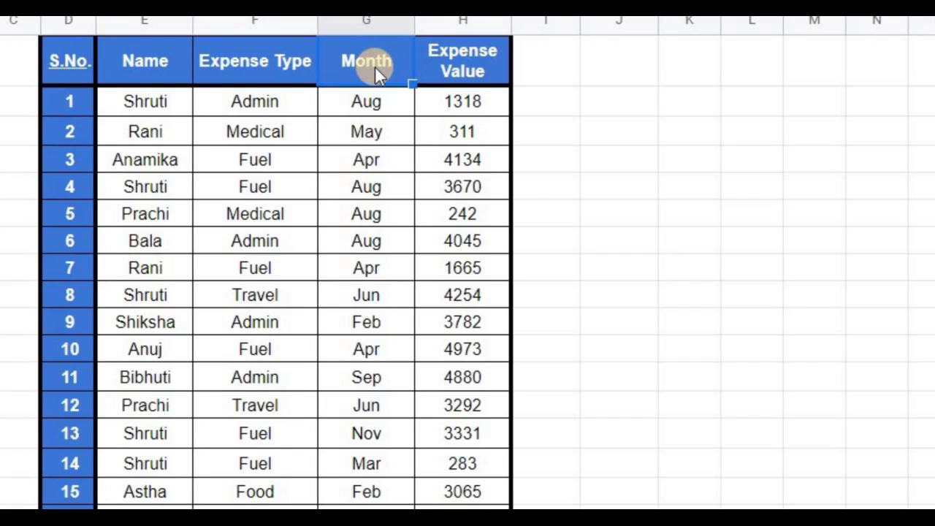
left_click(486, 79)
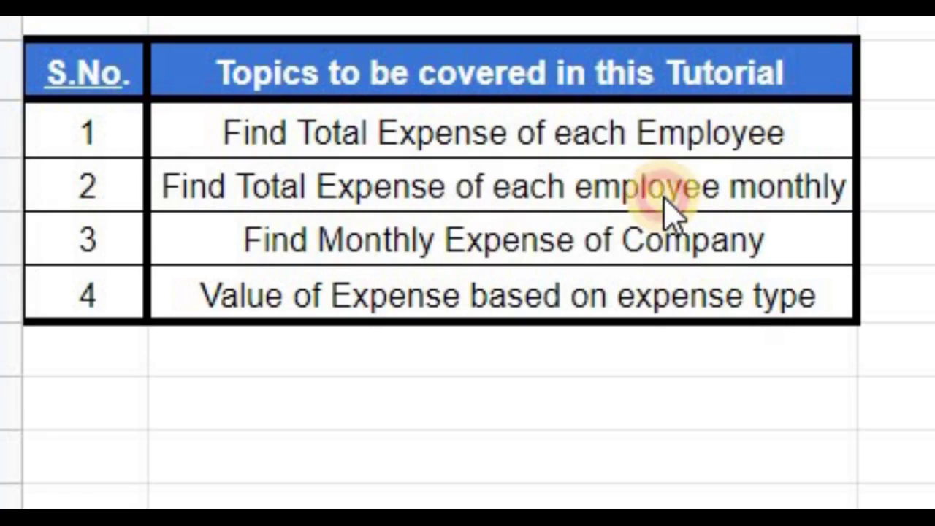
left_click(666, 202)
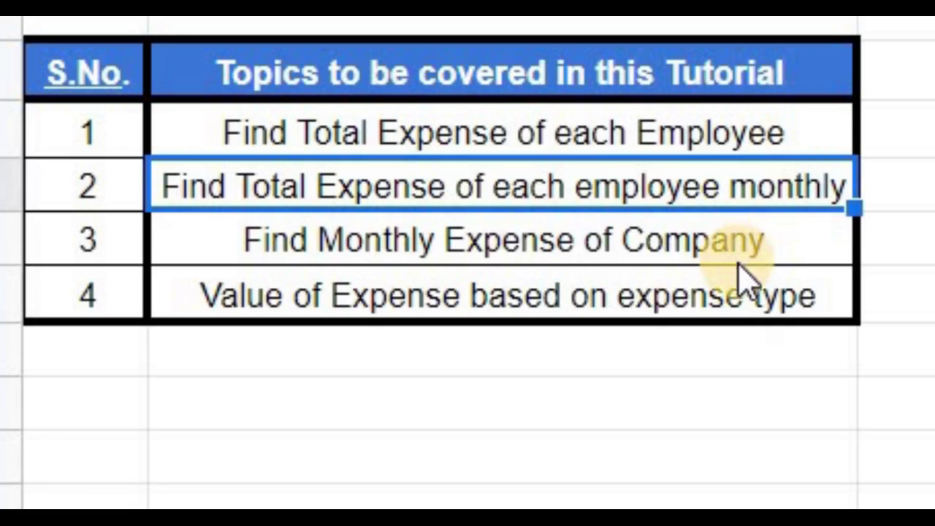
left_click(739, 319)
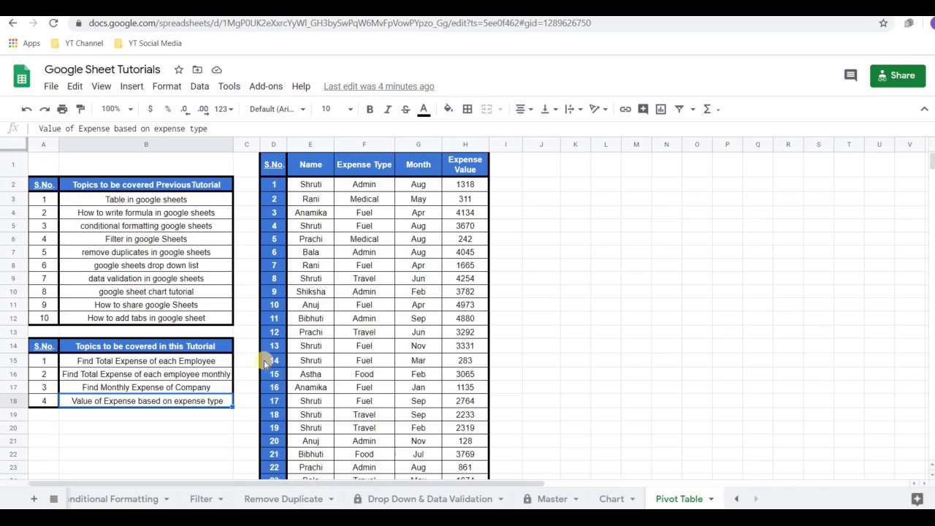
Select the expense data D1:H201 and start a pivot table from Data > Pivot table.
left_click(558, 241)
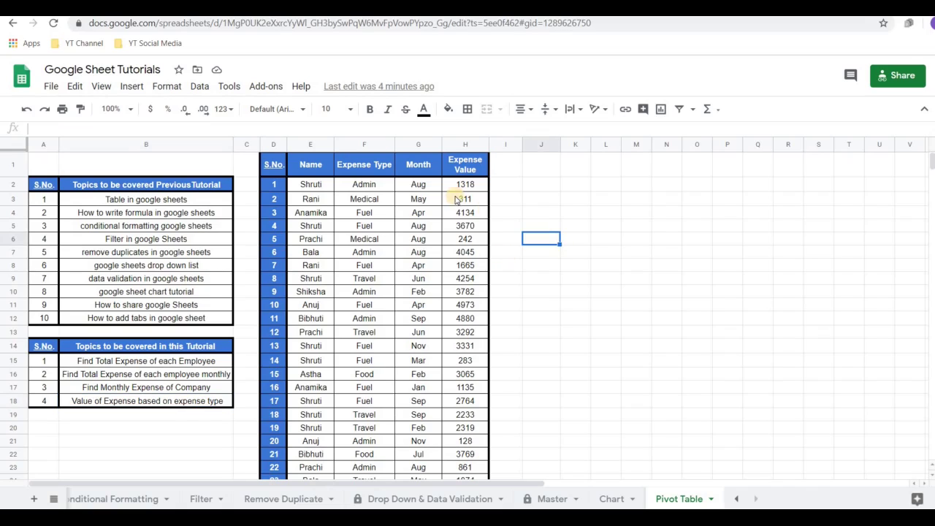
left_click(304, 167)
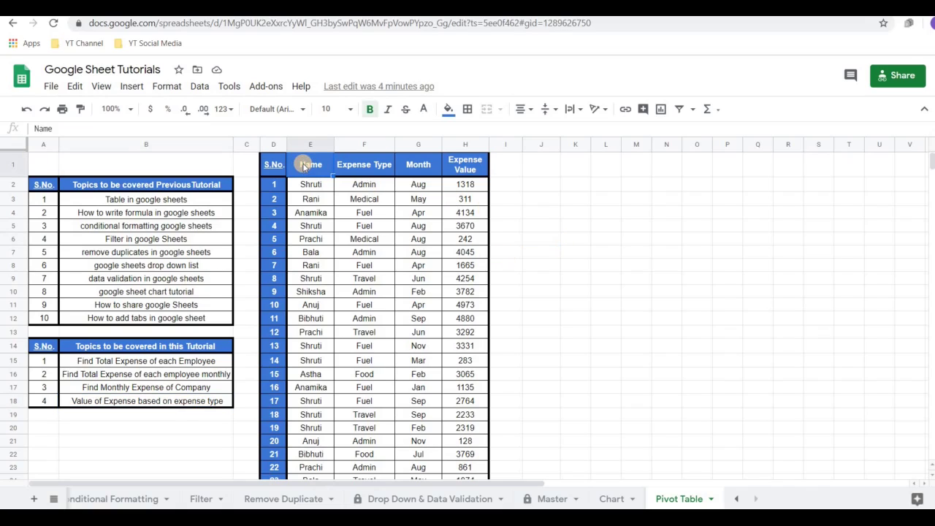
key("ctrl+shift+Right")
key("ctrl+shift+Down")
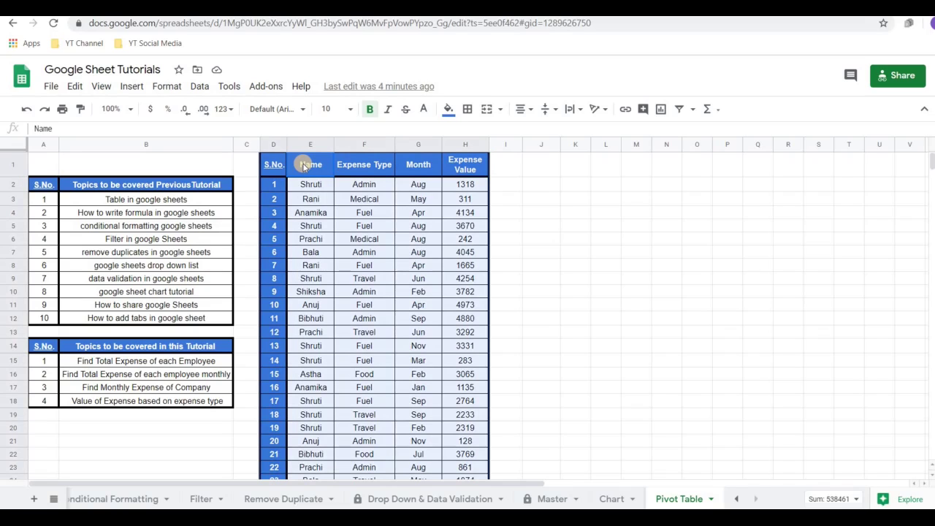
left_click(200, 86)
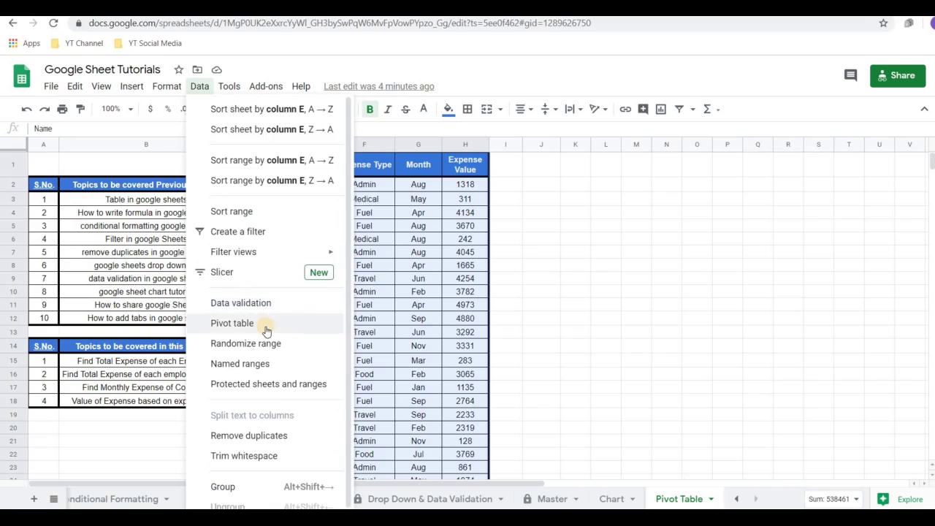
left_click(267, 324)
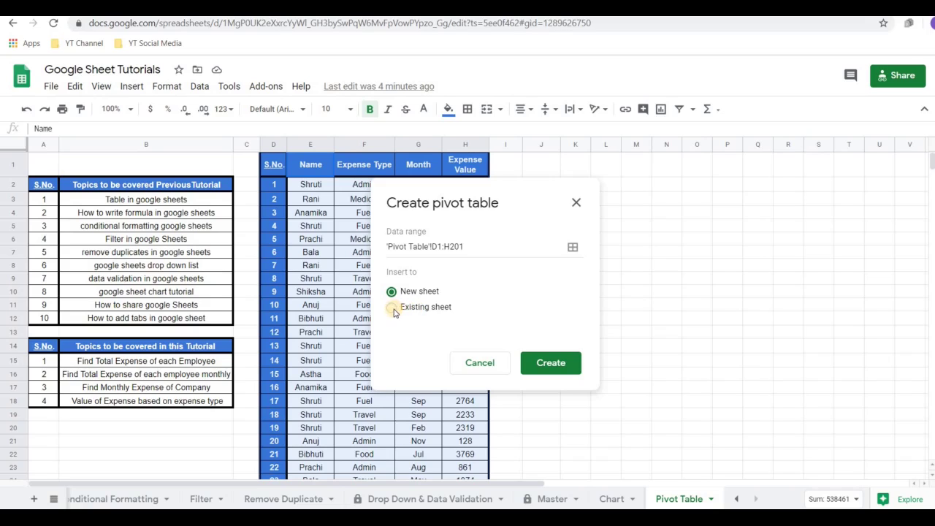
Place the new pivot table on the existing sheet at cell J1 and create it.
left_click(393, 309)
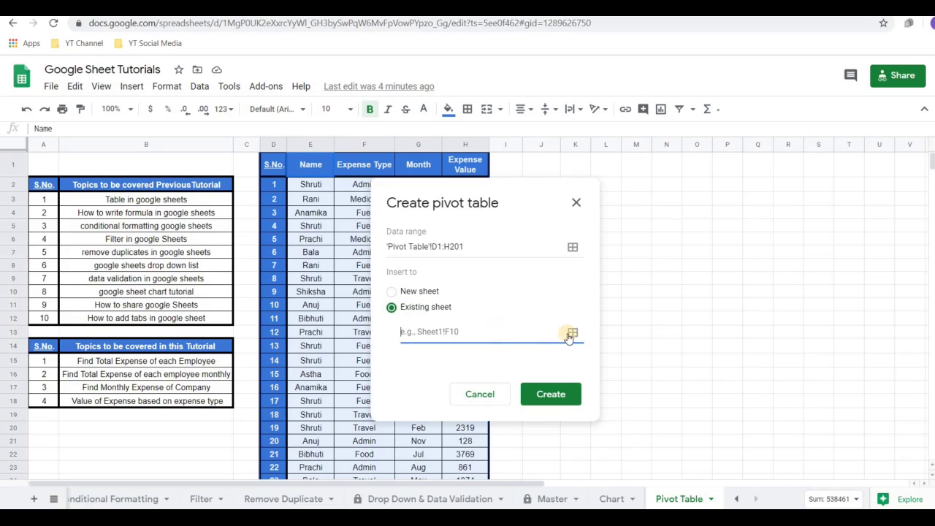
left_click(572, 334)
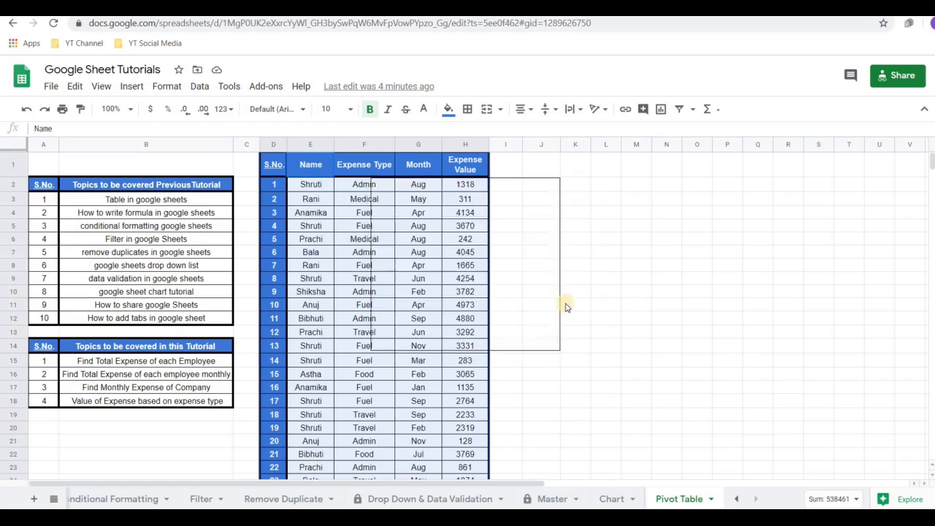
left_click(541, 168)
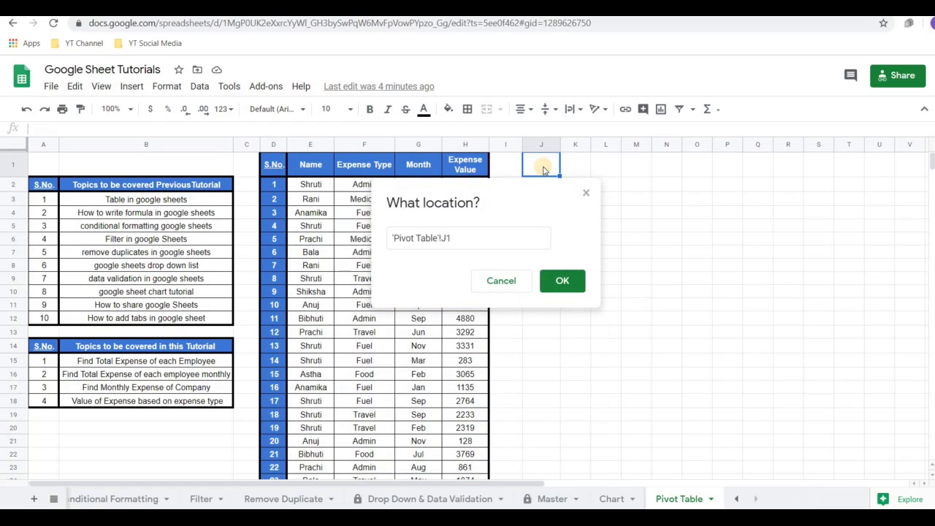
left_click(574, 282)
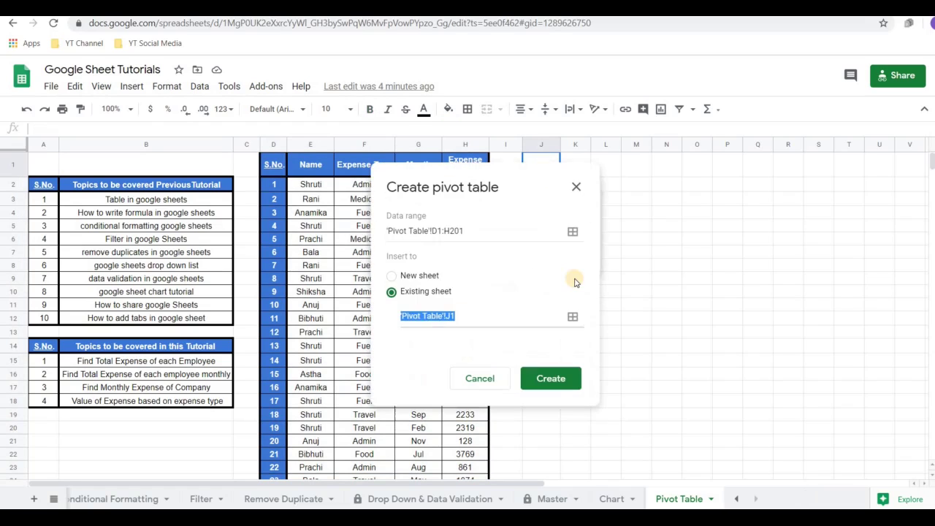
left_click(553, 378)
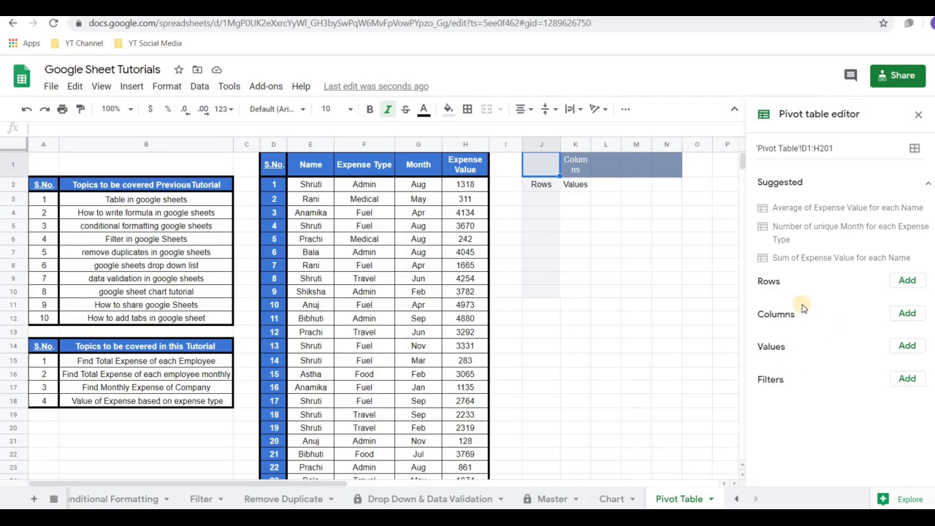
Add Name as the pivot's row field, listing each employee from Anamika to Shruti.
left_click(211, 363)
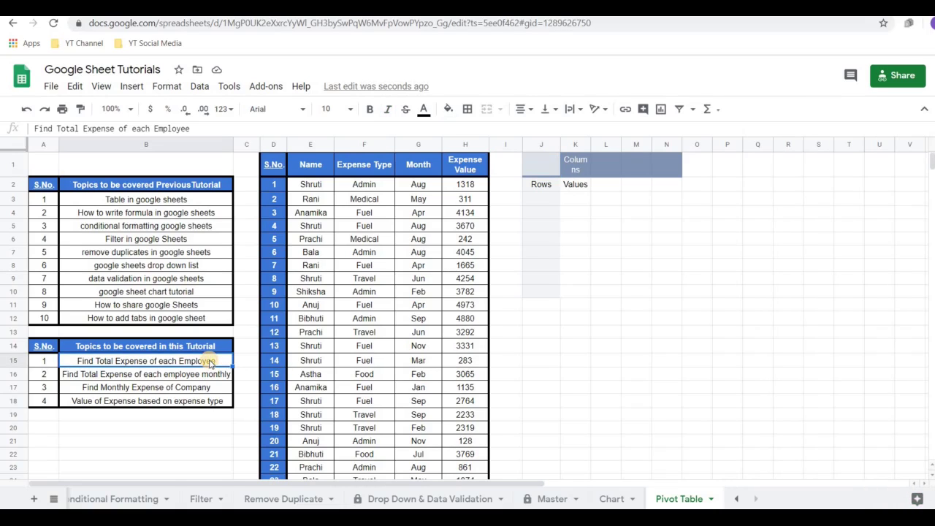
left_click(605, 201)
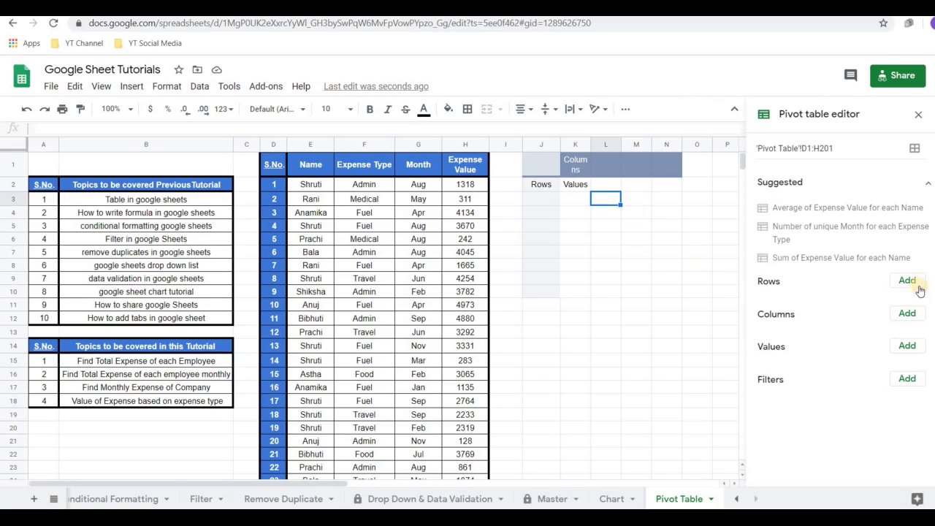
left_click(907, 282)
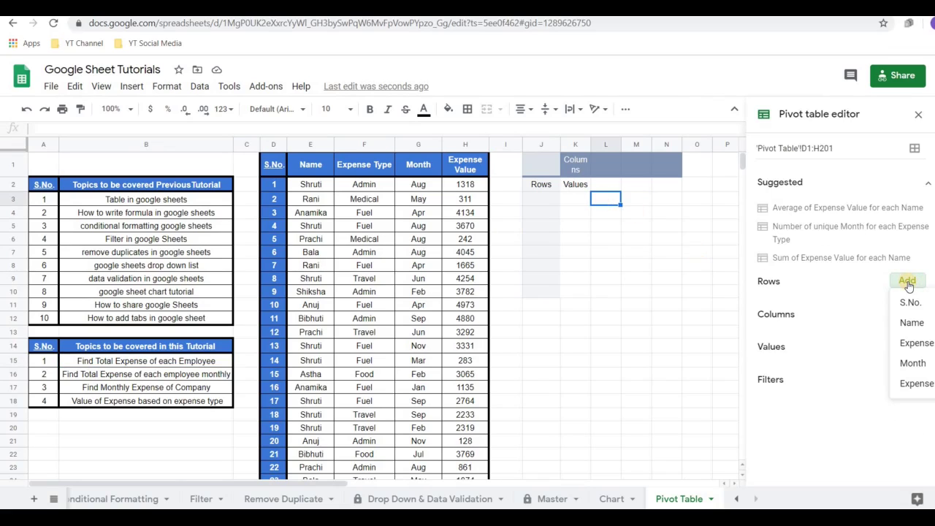
left_click(911, 323)
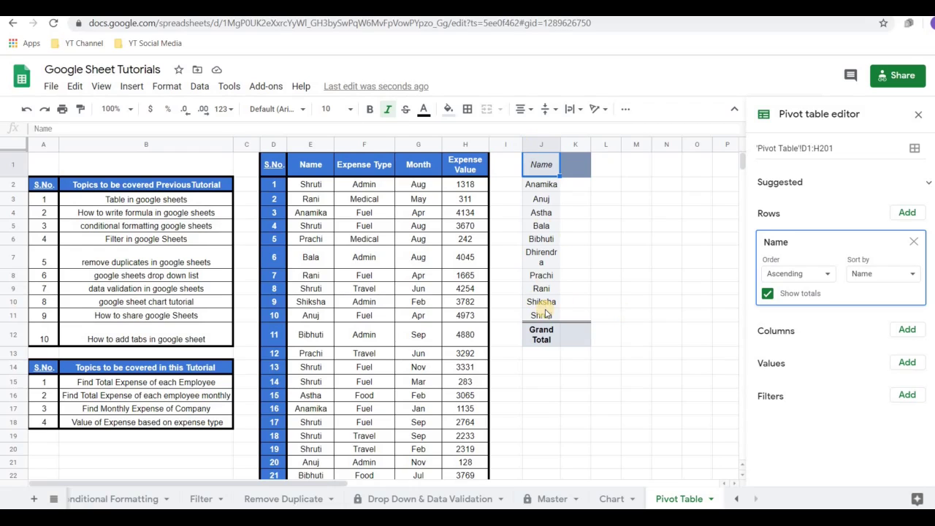
Add Expense Value summarized by SUM as the pivot values, then close the editor.
left_click(907, 363)
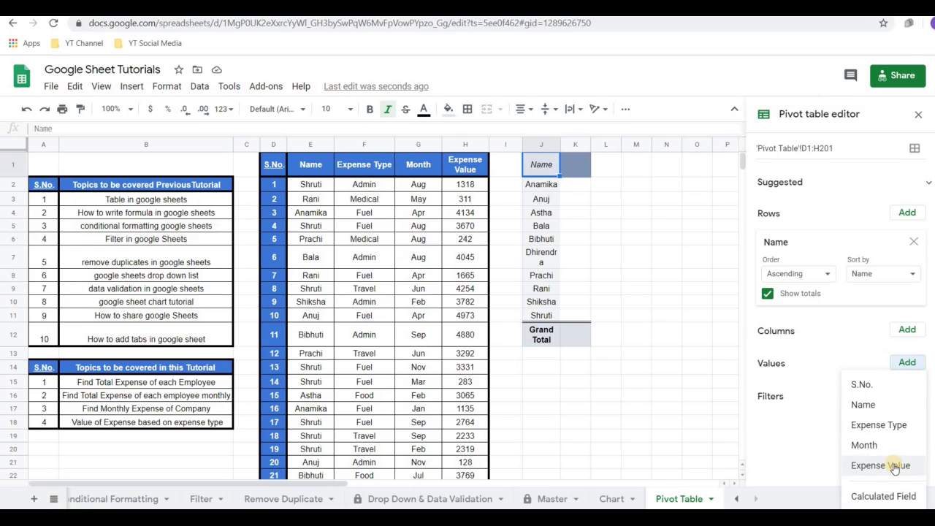
left_click(895, 466)
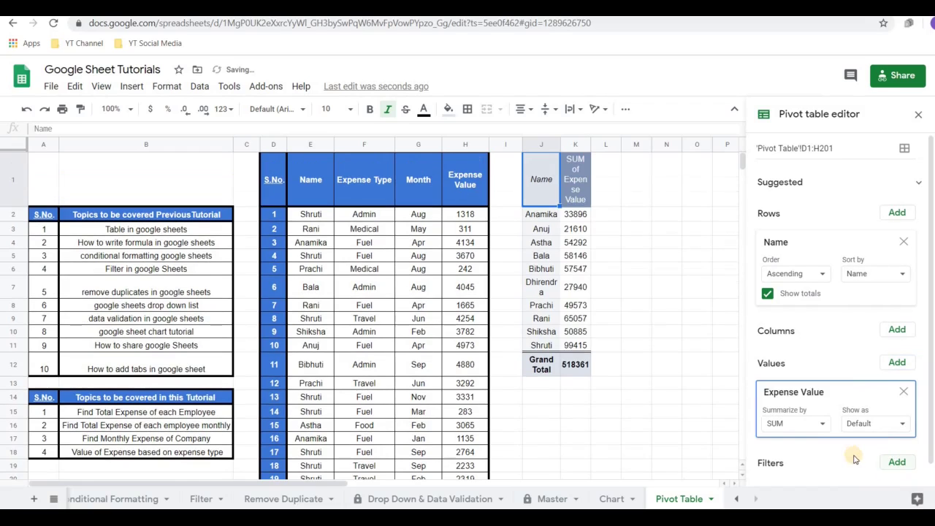
left_click(822, 427)
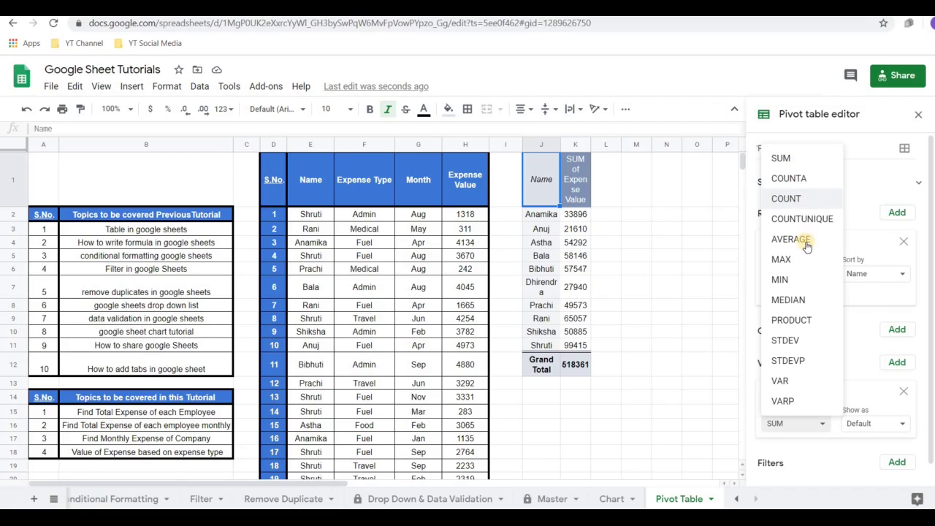
left_click(795, 158)
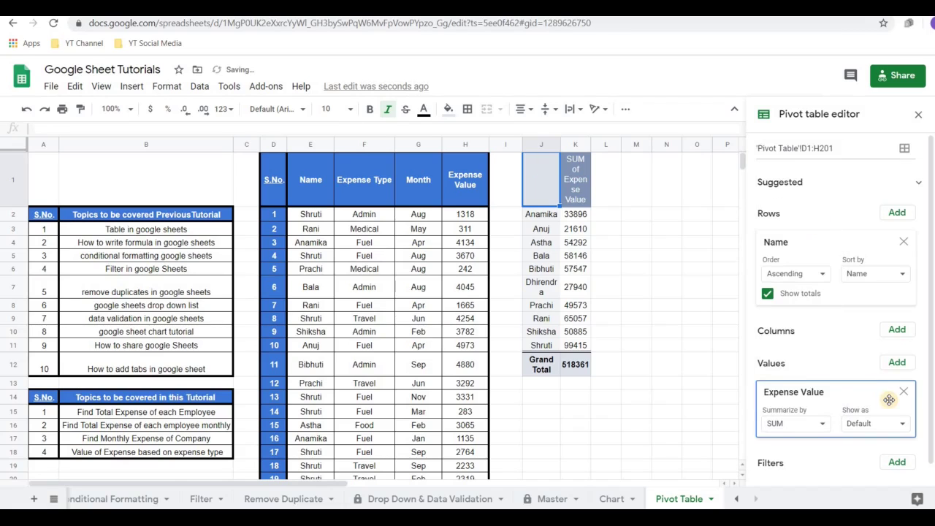
left_click(689, 417)
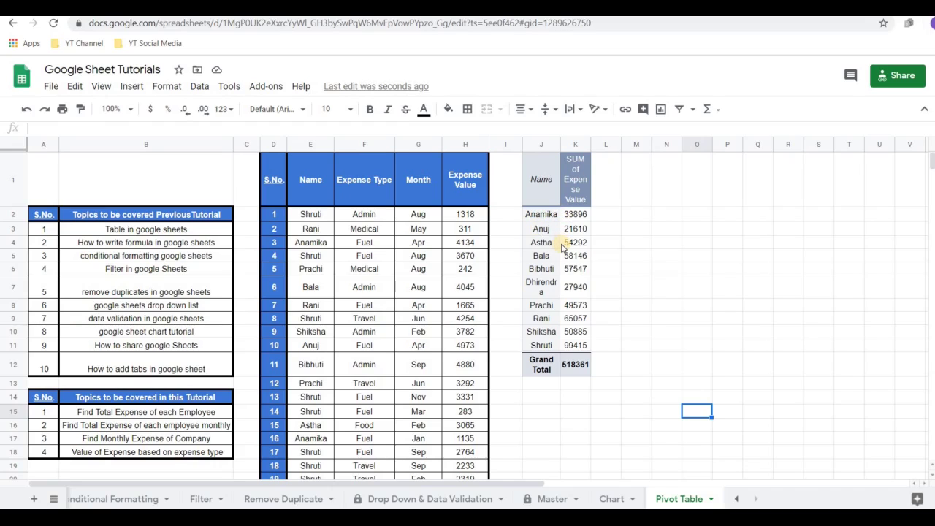
Fill the 'Find Total Expense of each Employee' topic cell green.
left_click(161, 412)
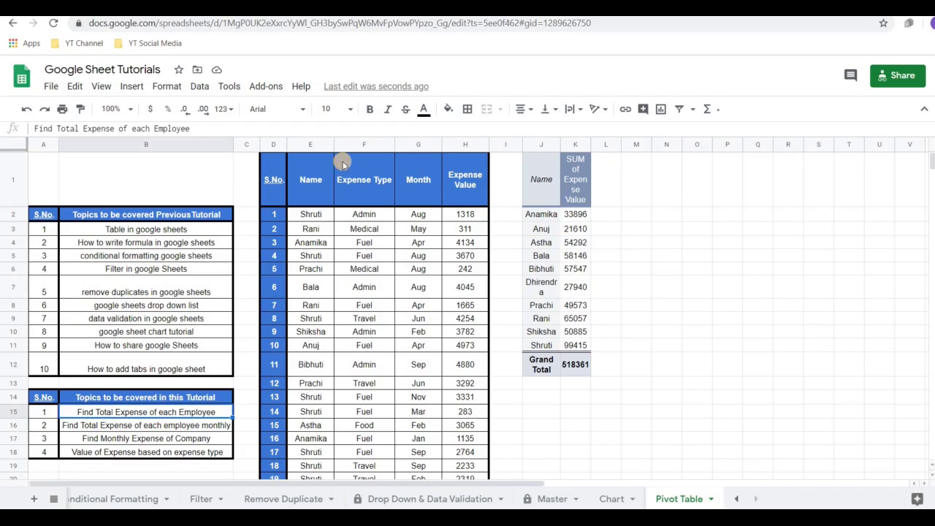
left_click(447, 109)
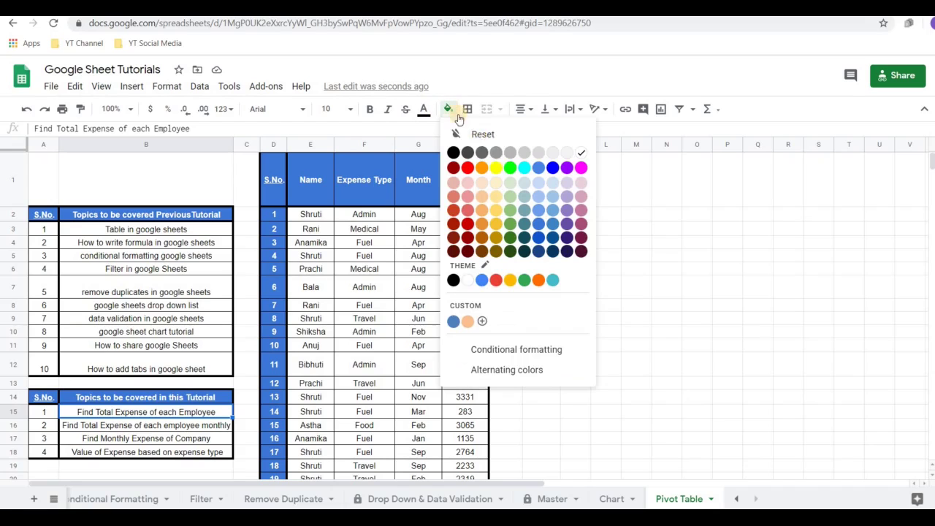
left_click(510, 168)
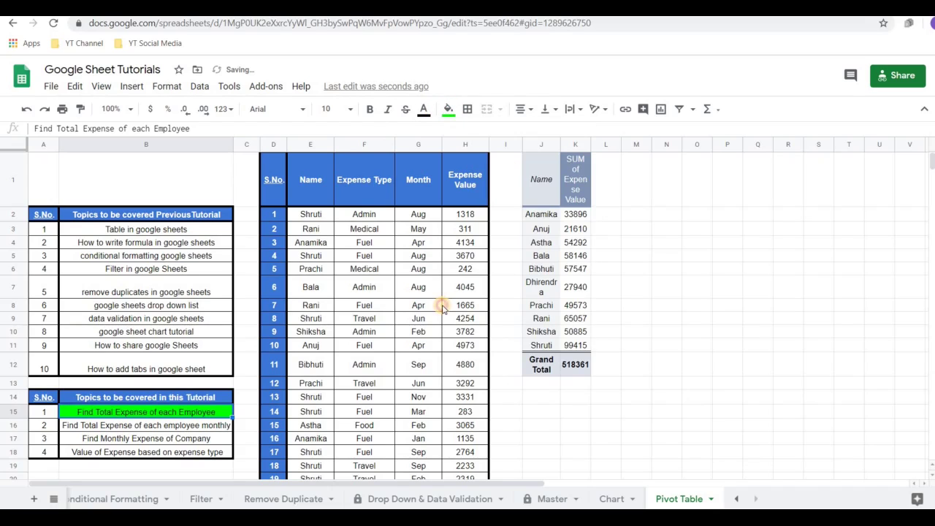
Browse down the Month column records, then scroll back to the top of the sheet.
left_click(438, 305)
key("Down")
key("Down")
key("Down")
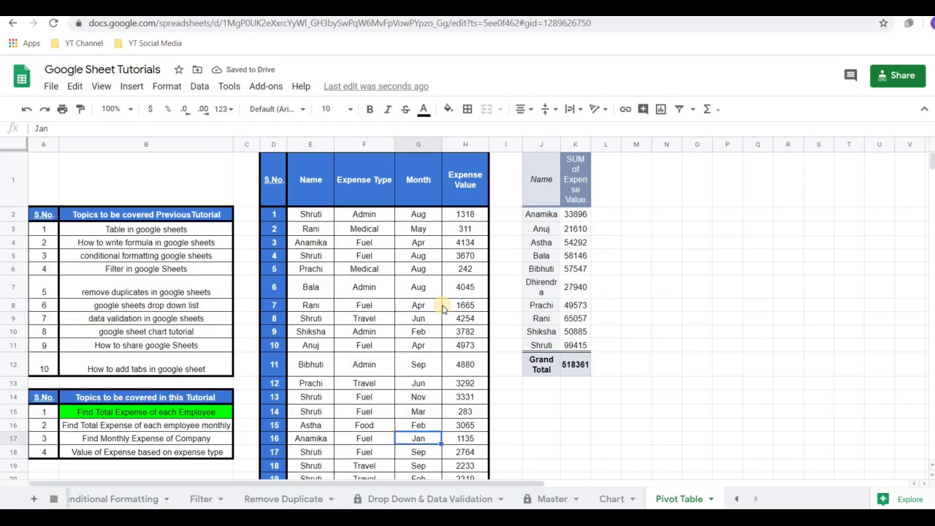
key("Down")
key("Down")
key("Down")
key("Down")
key("Down")
key("Down")
key("Down")
key("Down")
key("Down")
key("Down")
key("Down")
key("Down")
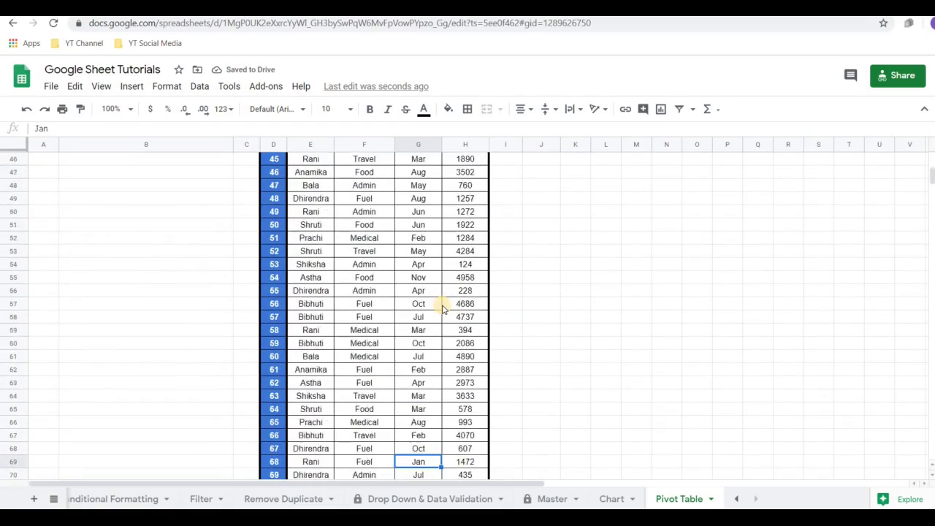
key("Down")
key("Down")
key("Down")
key("Down")
key("Down")
key("Down")
key("Down")
key("Down")
key("Down")
key("Up")
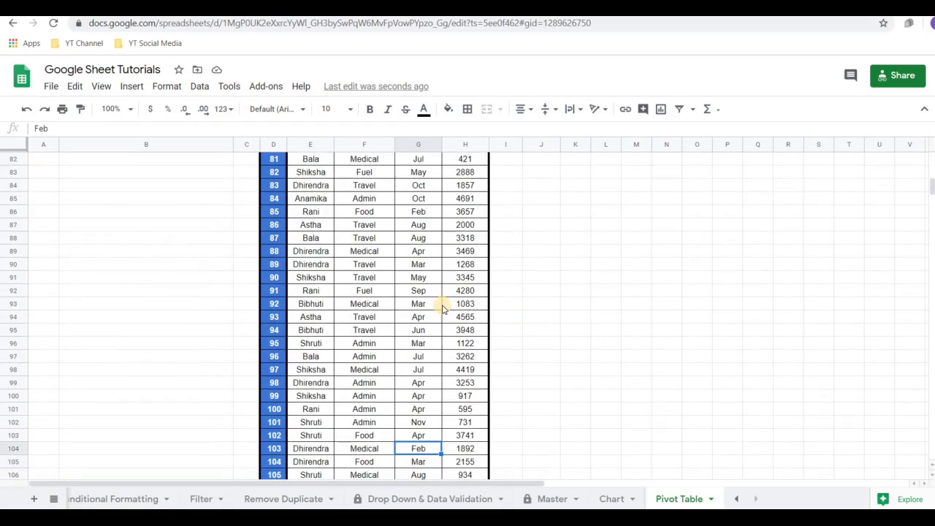
key("Down")
key("Down")
key("Down")
key("Down")
key("Down")
key("Down")
key("Down")
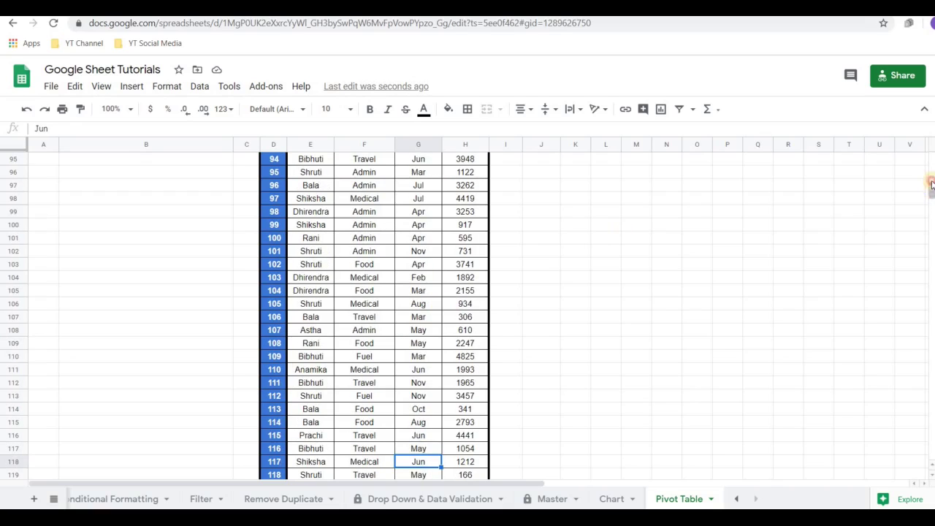
left_click_drag(931, 190, 932, 161)
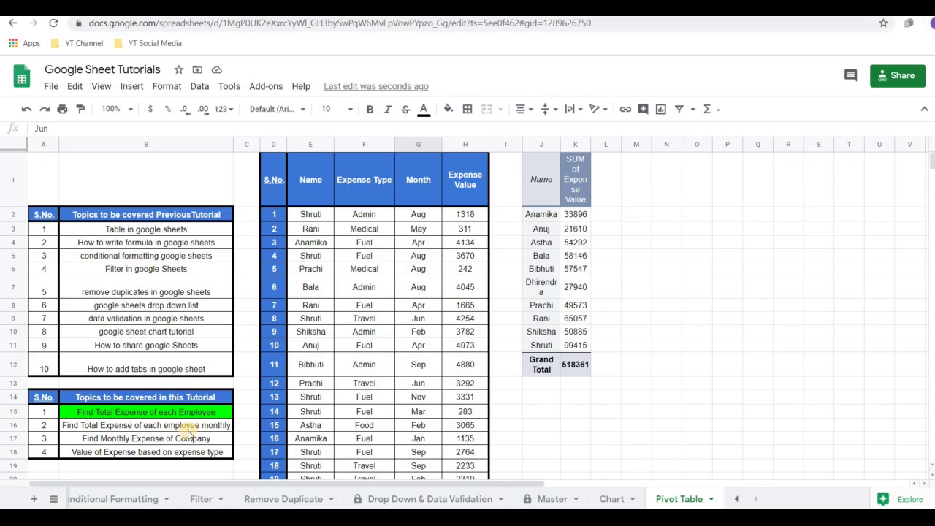
Add Month as the pivot's column field, splitting each employee's totals by month (e.g. Anamika Apr 4134).
left_click(191, 427)
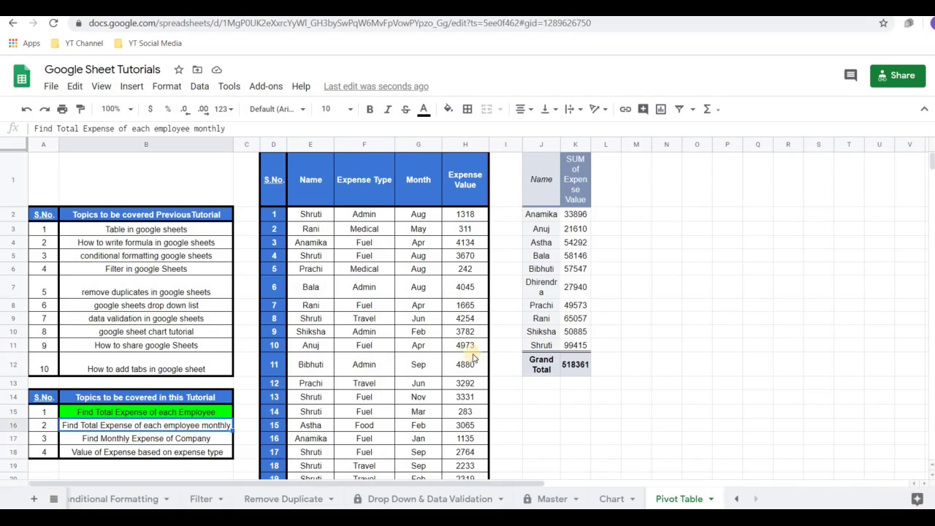
left_click(576, 230)
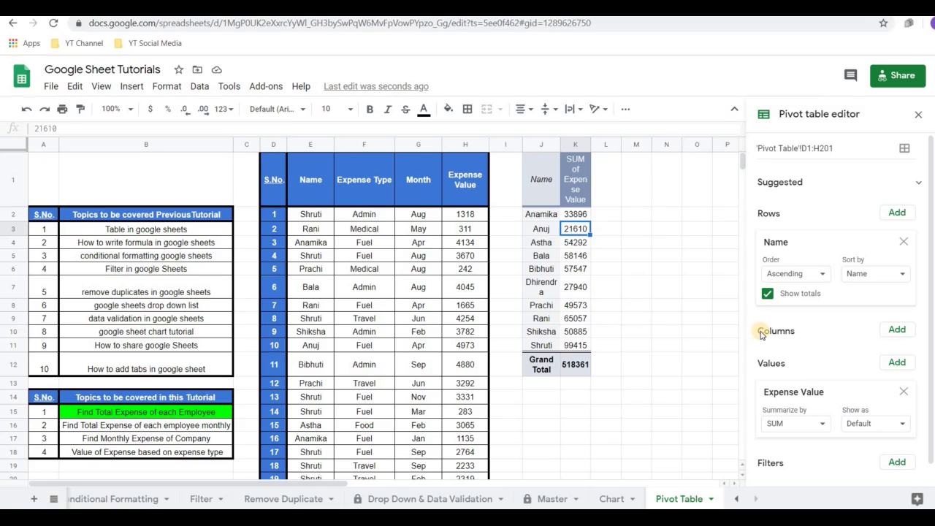
left_click(904, 332)
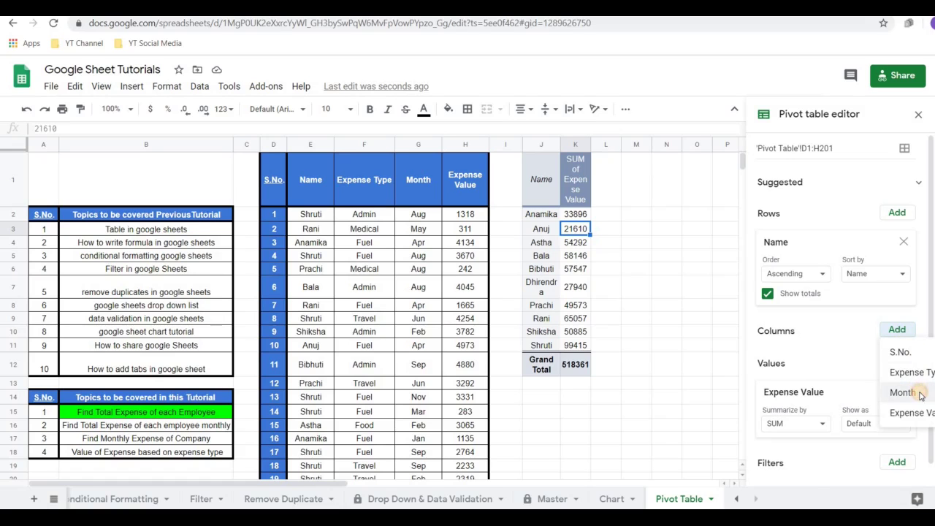
left_click(920, 395)
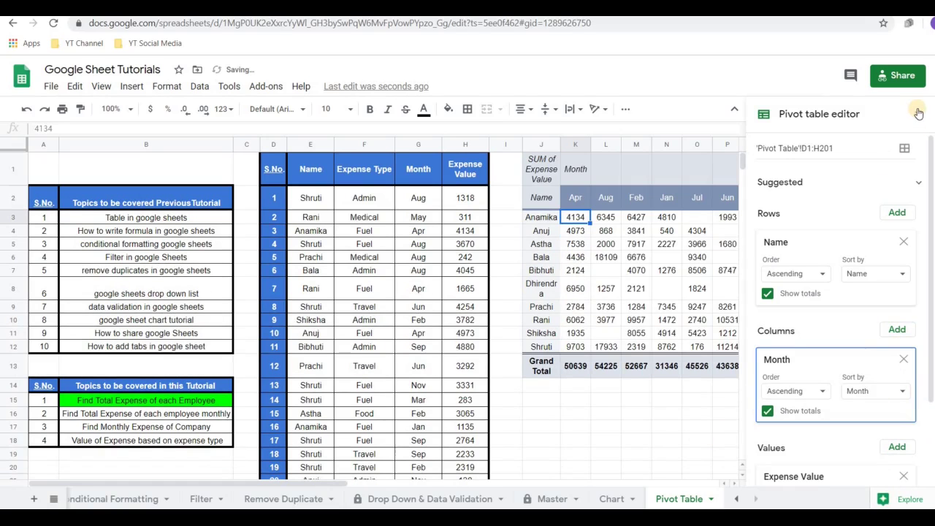
left_click(918, 112)
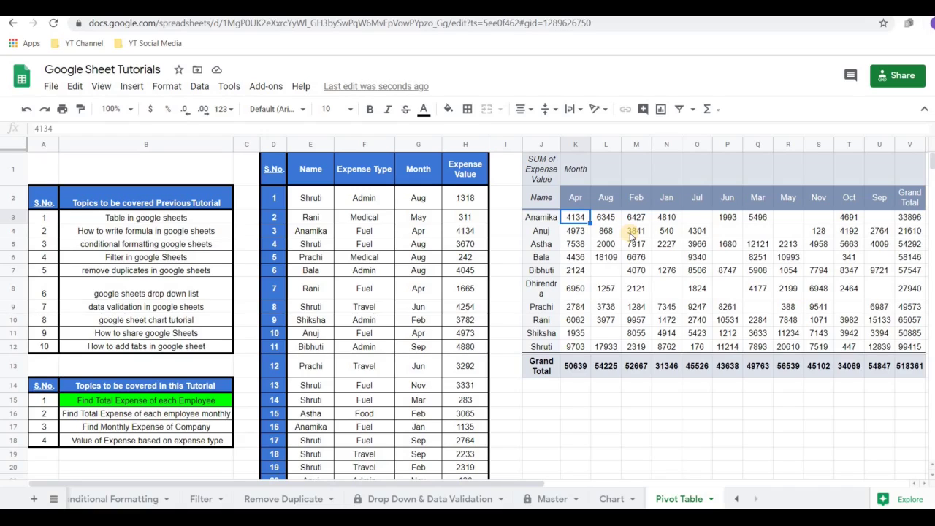
Fill the monthly per-employee topic cell green.
left_click(169, 414)
left_click(449, 109)
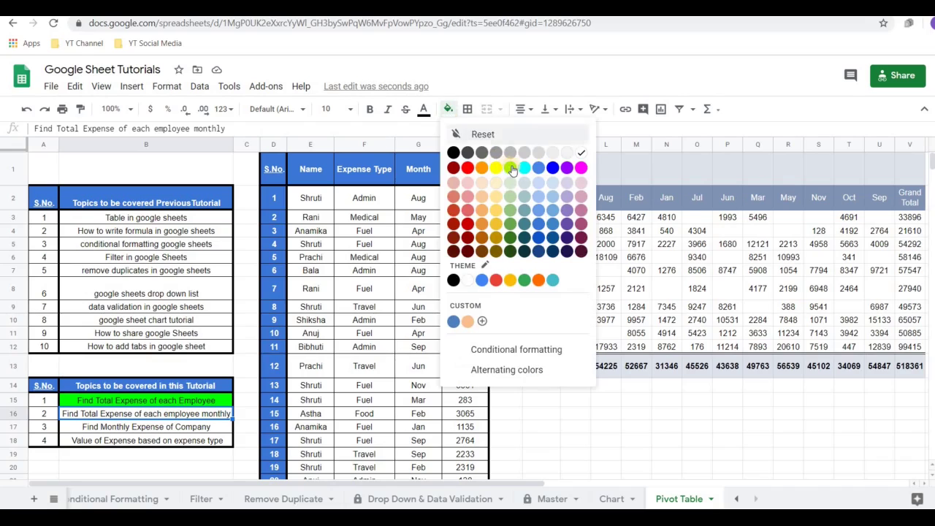
left_click(511, 168)
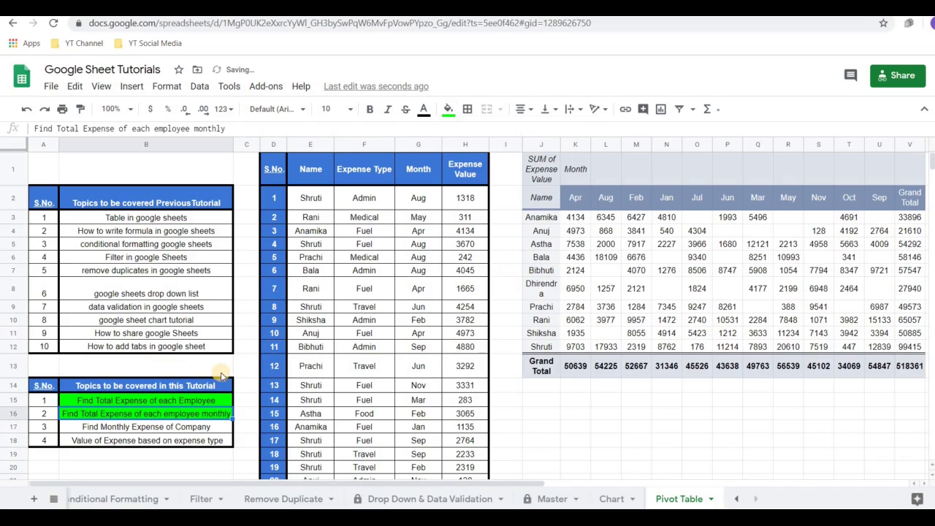
Select the 'Find Monthly Expense of Company' topic and check the pivot table settings.
left_click(217, 427)
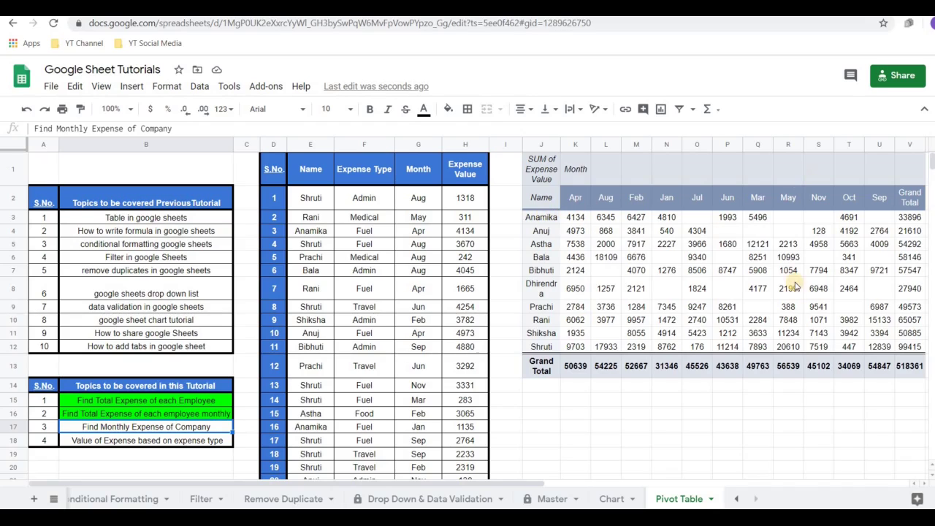
left_click(909, 374)
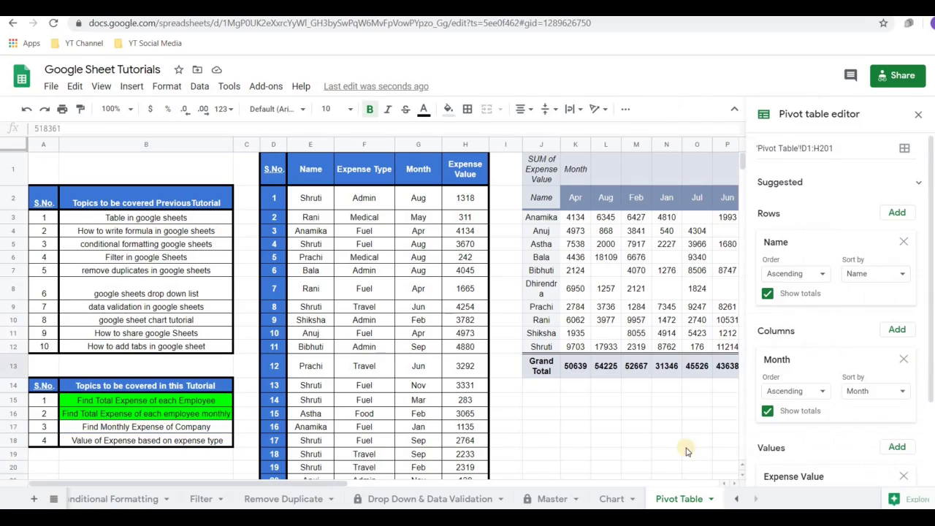
left_click(916, 118)
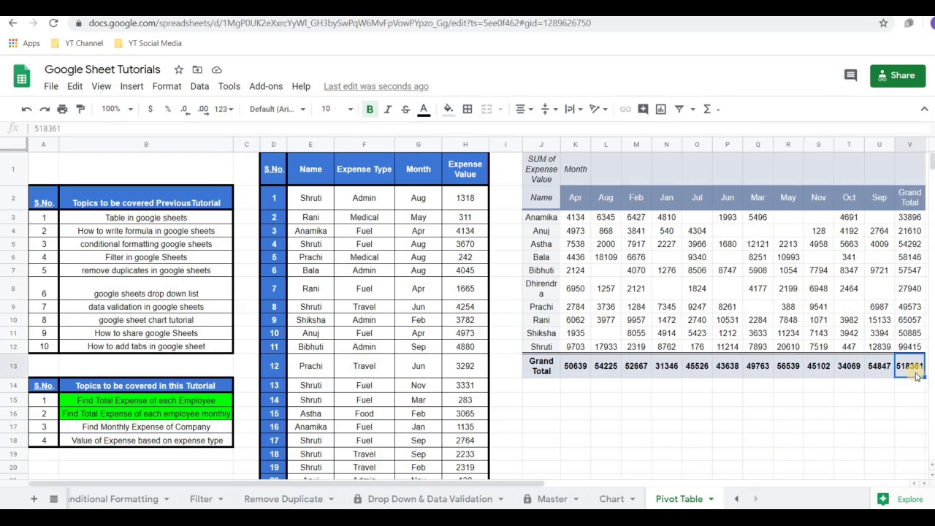
Fill the 'Find Monthly Expense of Company' topic cell bright green.
left_click(204, 431)
left_click(448, 109)
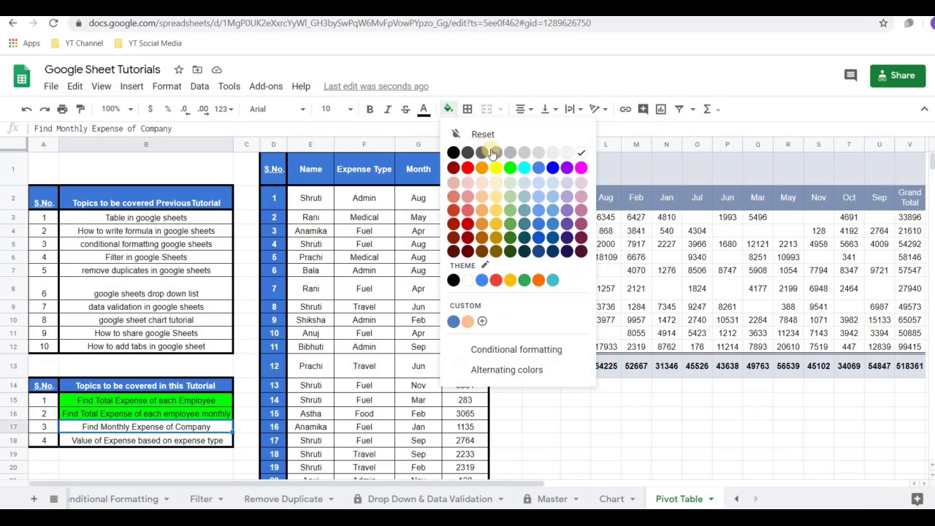
left_click(510, 167)
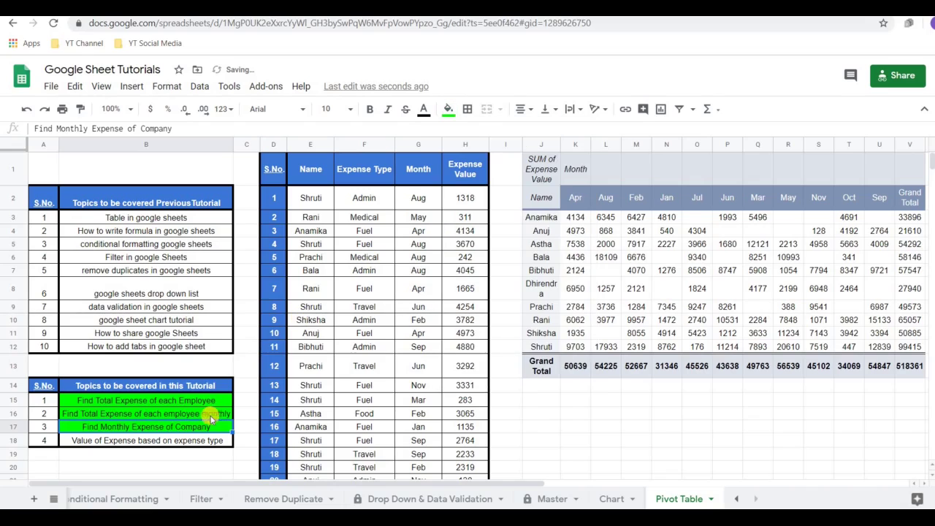
left_click(201, 444)
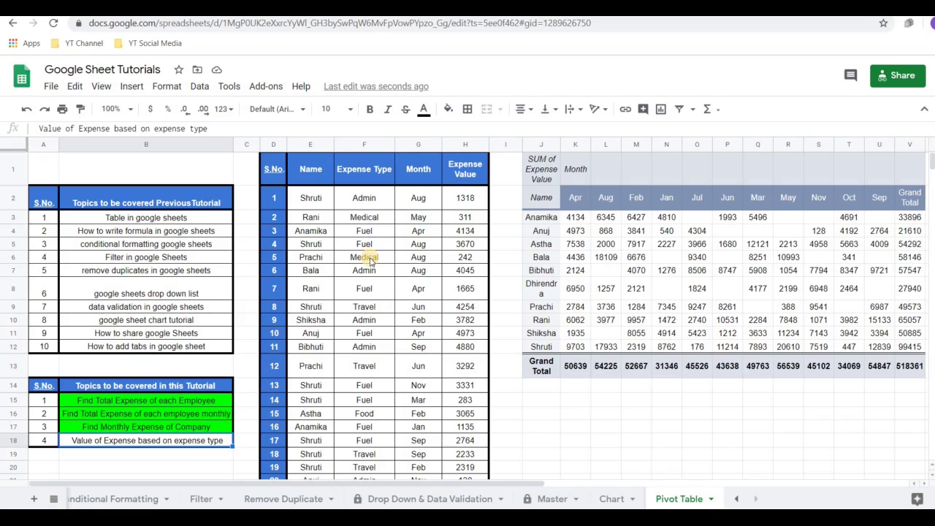
Select the whole expense table D1:H201 and open the Create pivot table dialog.
left_click(304, 175)
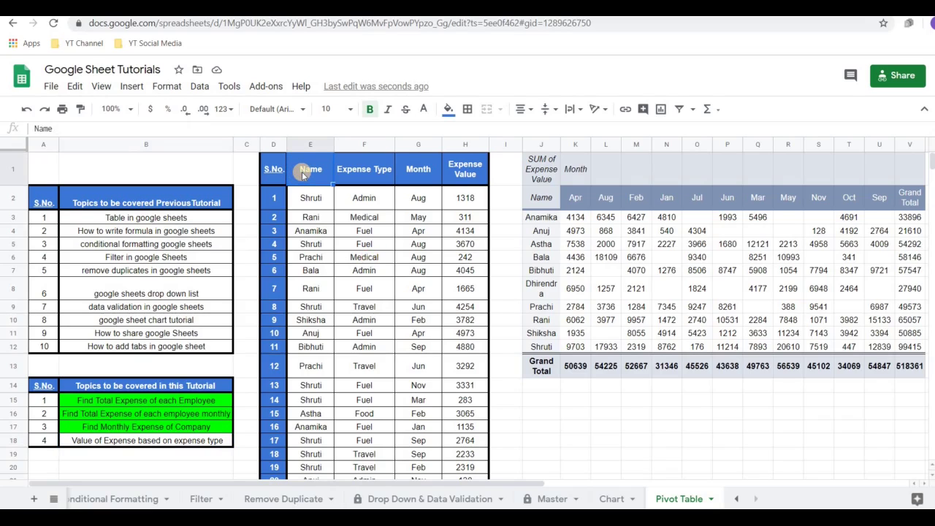
key("ctrl+a")
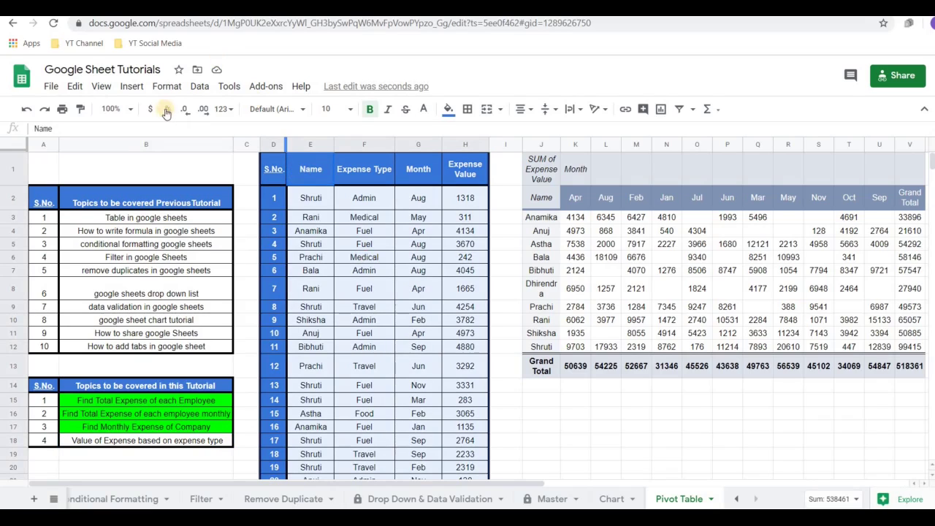
left_click(199, 86)
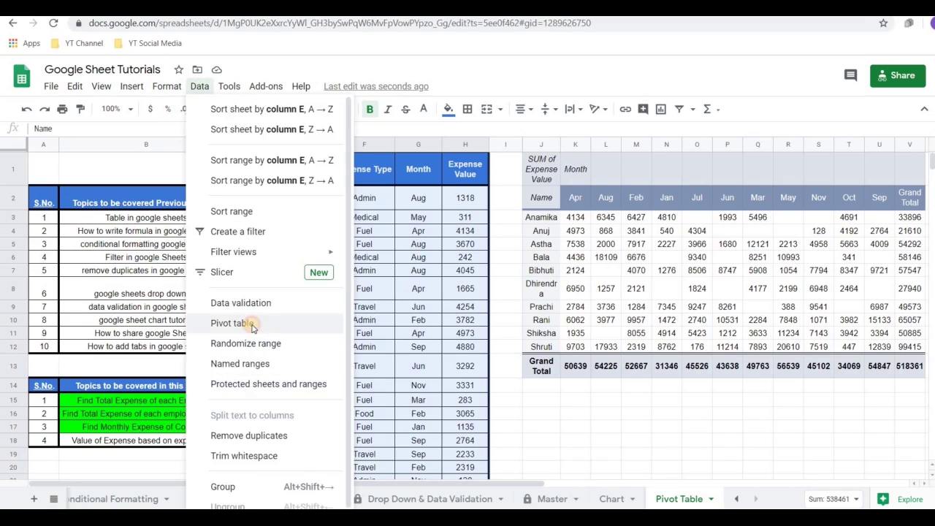
left_click(246, 324)
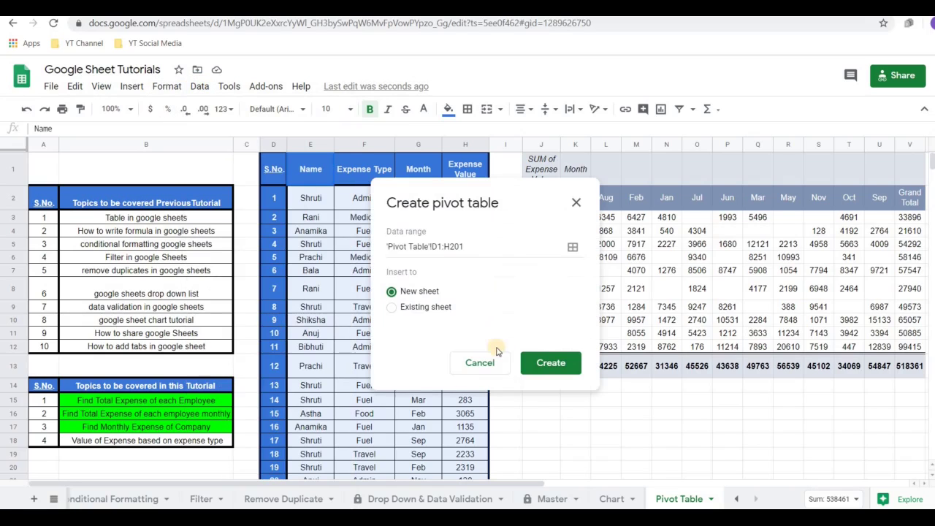
Place the second pivot table on the existing sheet at cell J15 and create it.
left_click(437, 308)
left_click(573, 333)
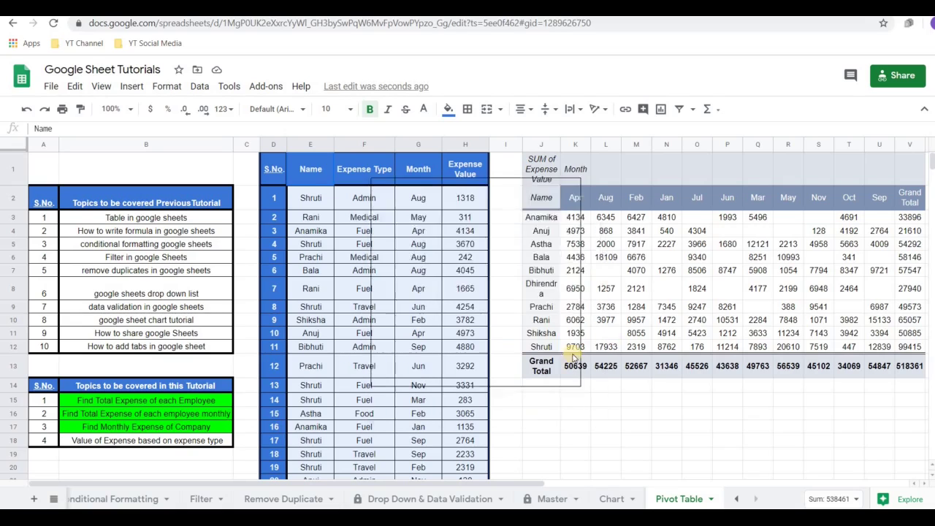
left_click(549, 400)
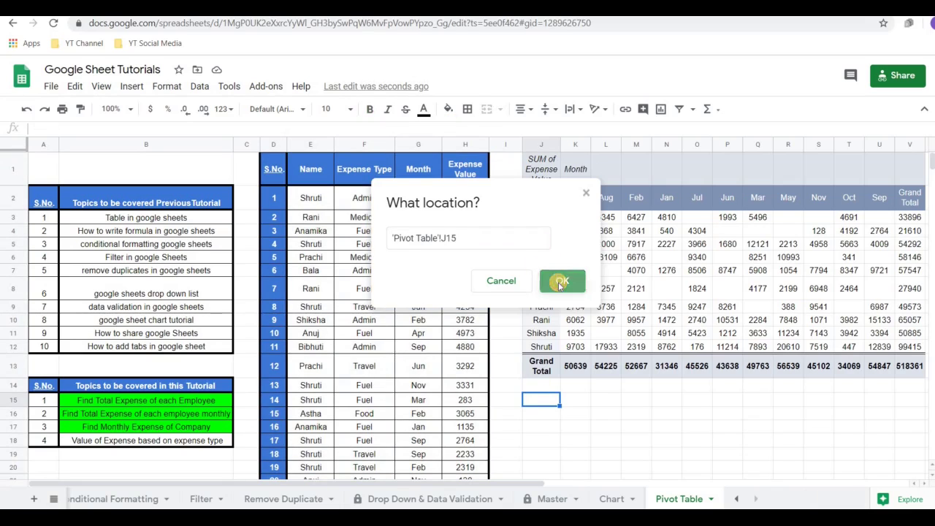
left_click(560, 283)
left_click(549, 377)
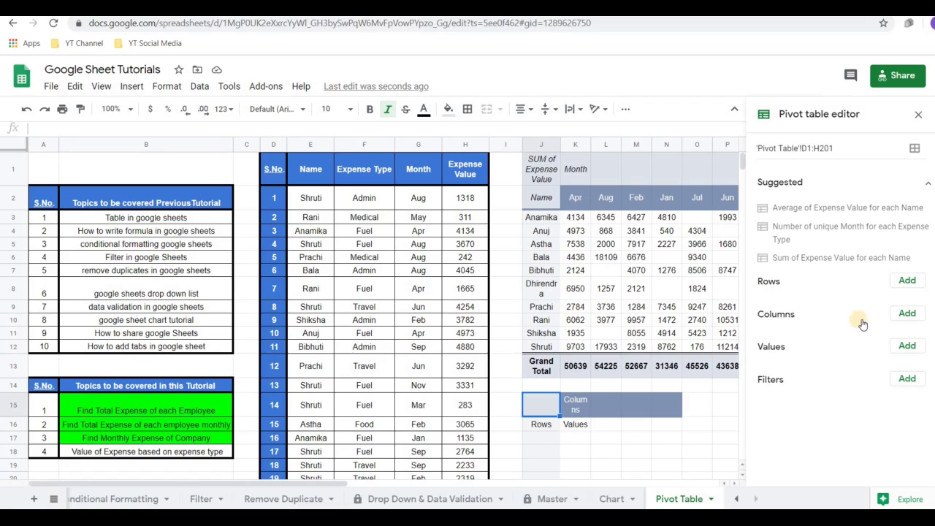
Group the new pivot's rows by Expense Type and sum Expense Value, e.g. Fuel 129781.
left_click(906, 282)
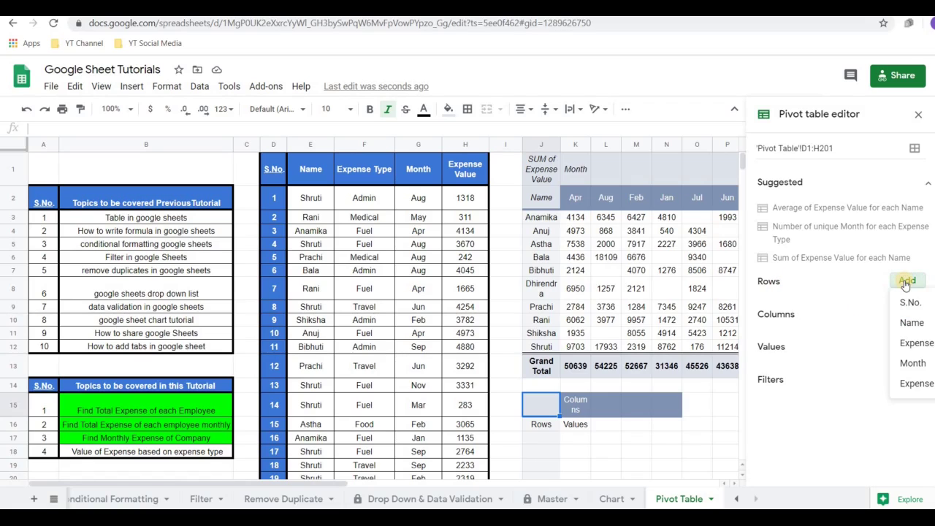
left_click(919, 343)
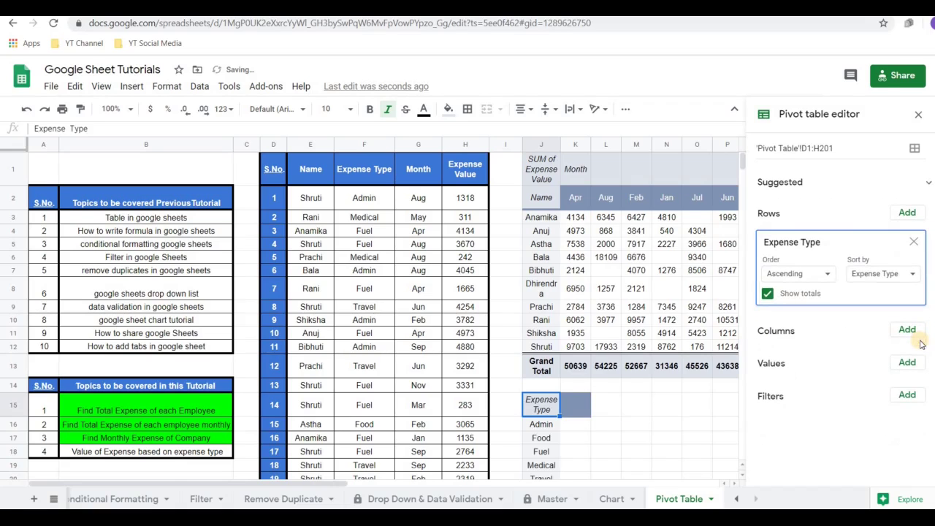
left_click(908, 363)
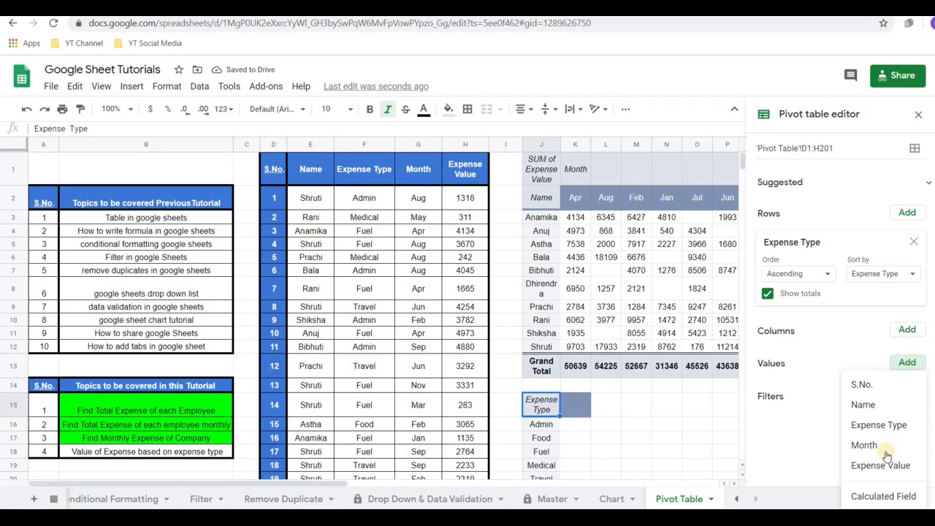
left_click(885, 465)
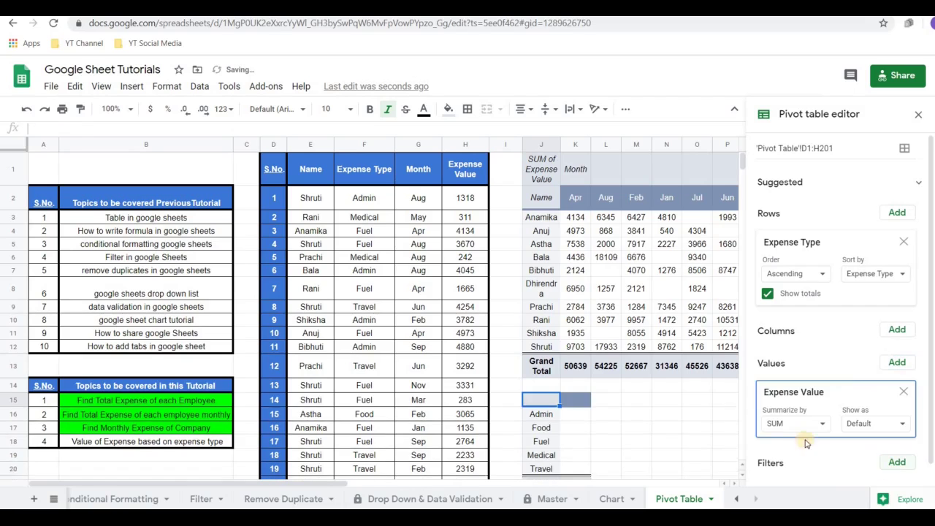
left_click(649, 444)
scroll(649, 444, "down", 2)
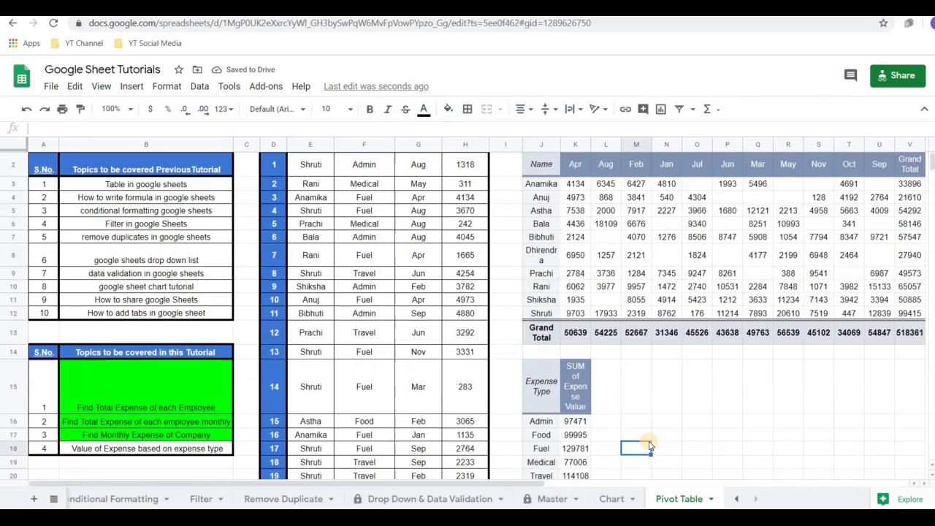
left_click(649, 446)
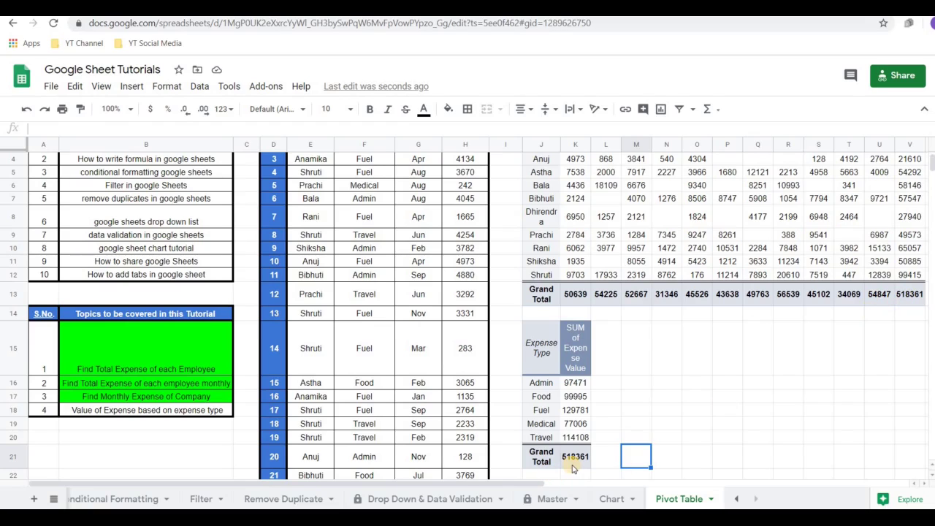
left_click(546, 363)
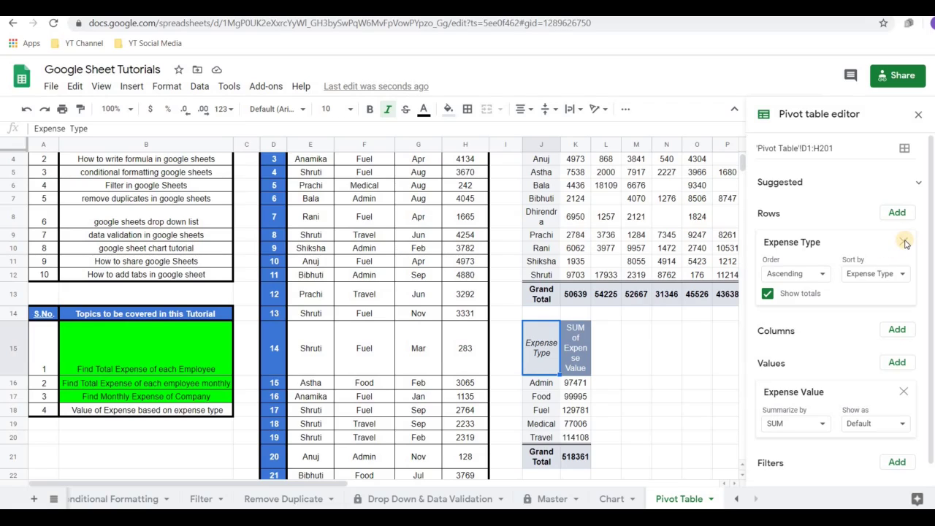
Move Expense Type from the pivot's rows to its columns, giving one row of sums from Admin 97471.
left_click(904, 242)
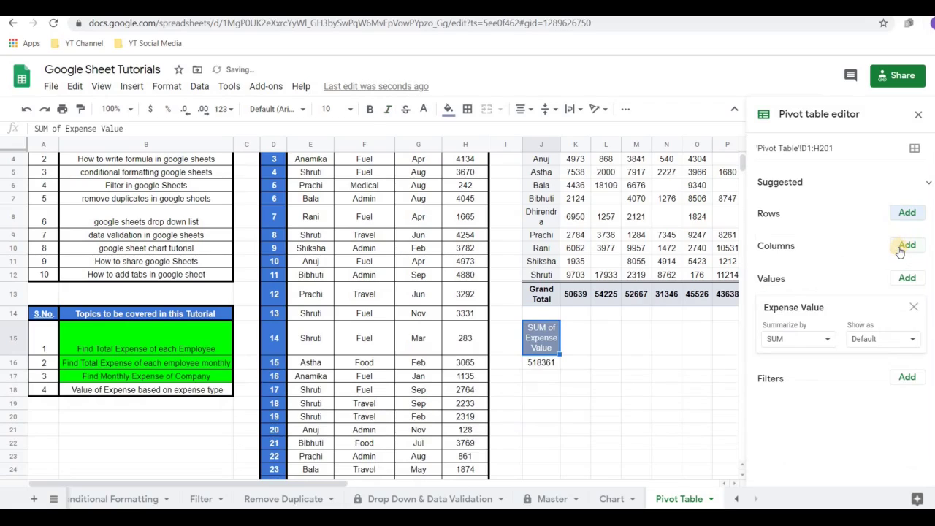
left_click(901, 247)
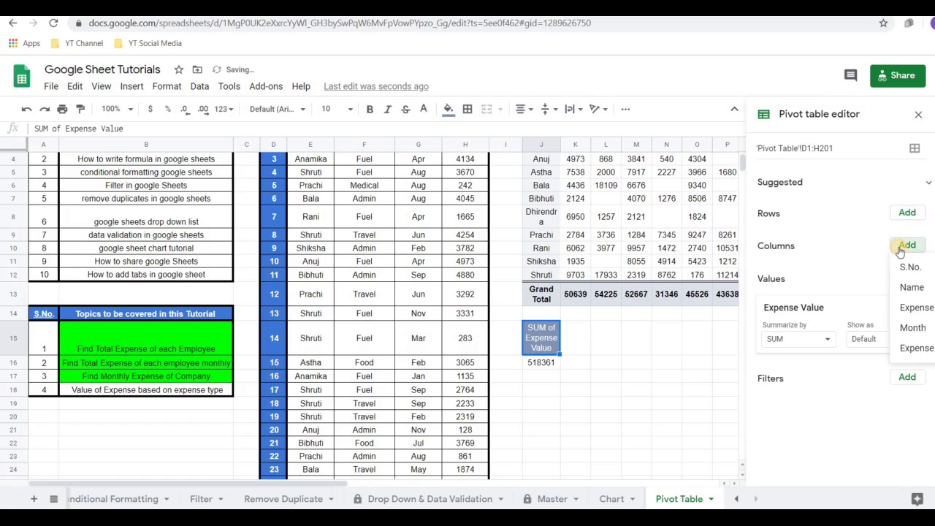
left_click(911, 307)
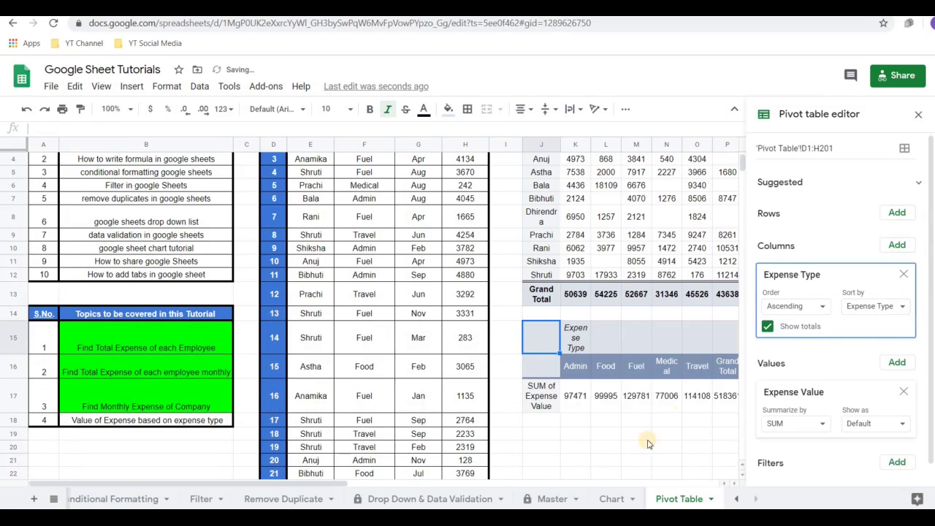
left_click(918, 118)
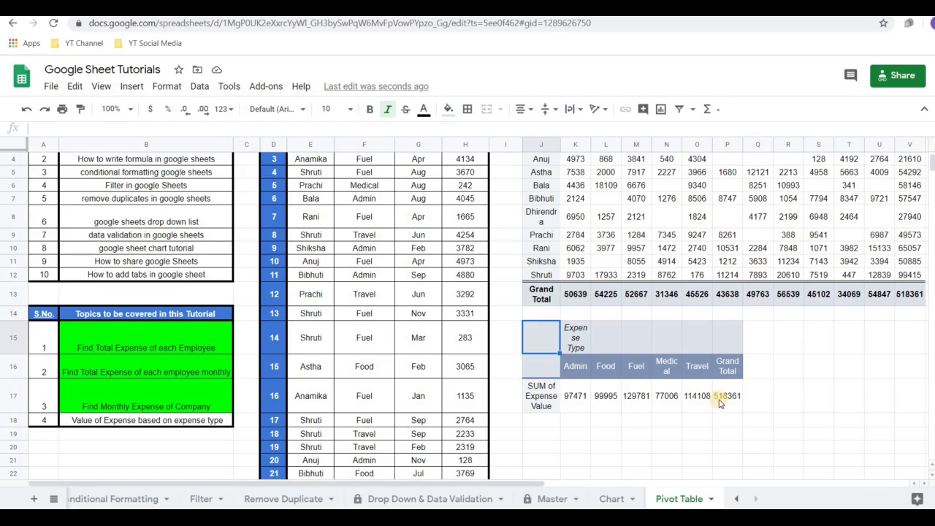
Fill cell B18, 'Value of Expense based on expense type', with green.
left_click(193, 428)
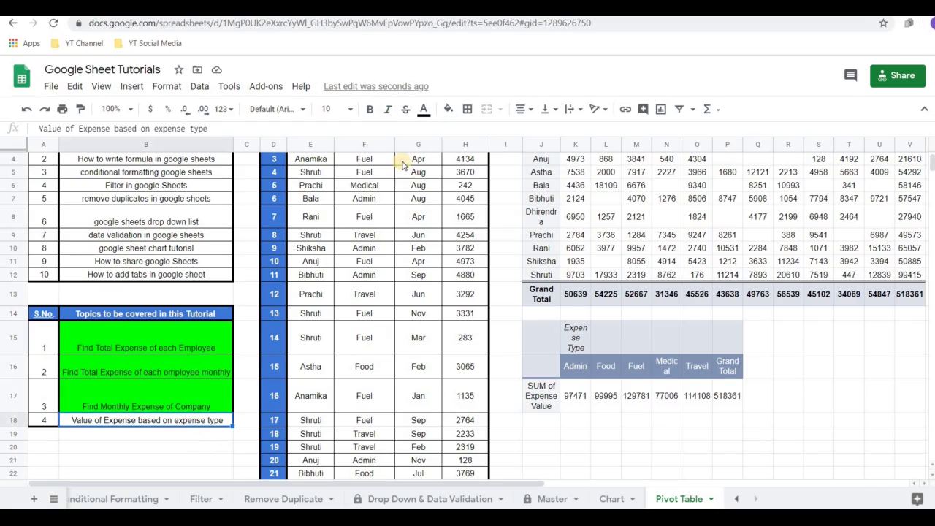
left_click(449, 110)
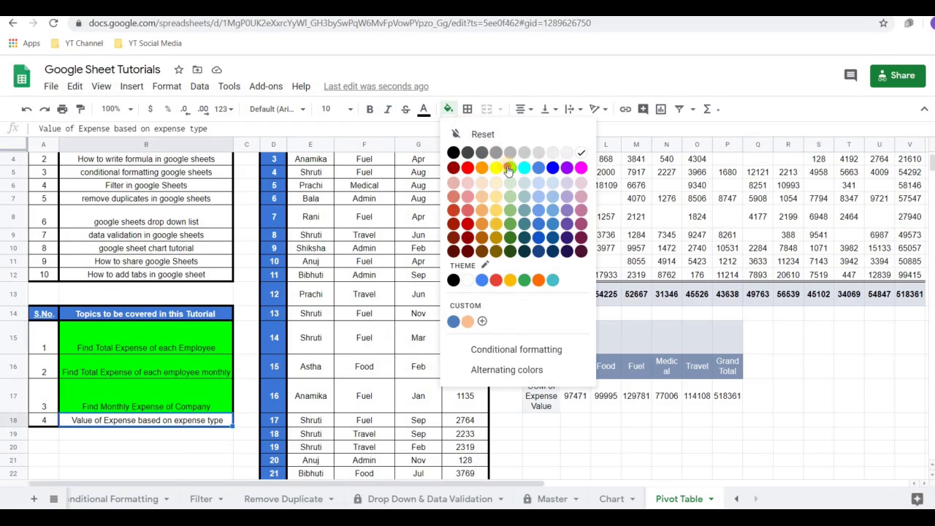
left_click(509, 169)
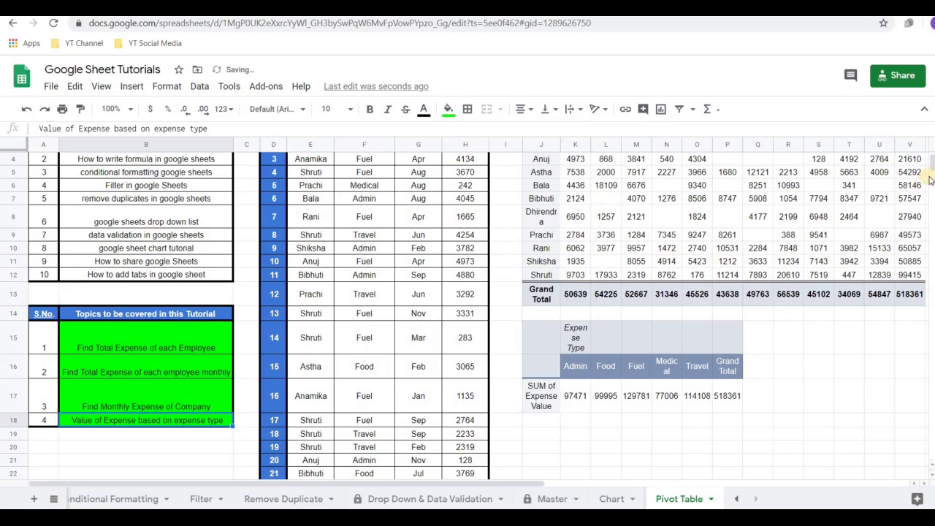
scroll(931, 162, "up", 2)
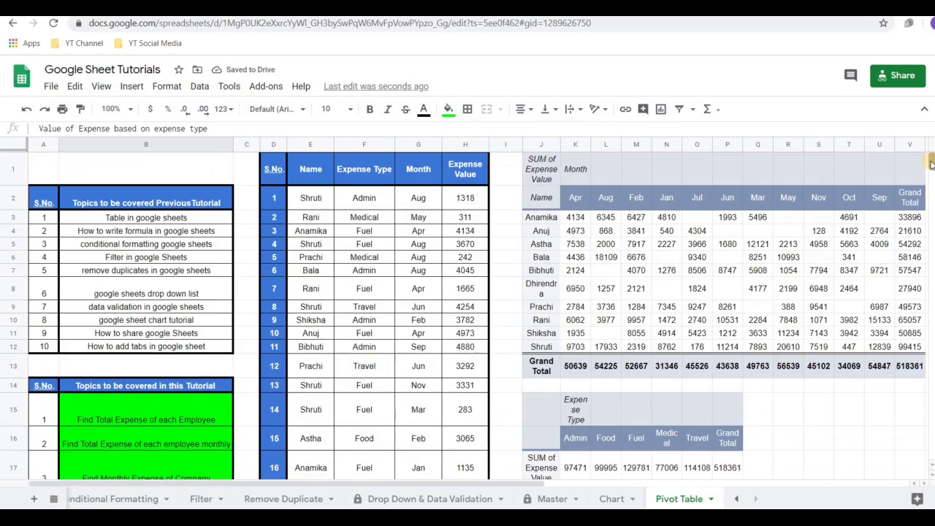